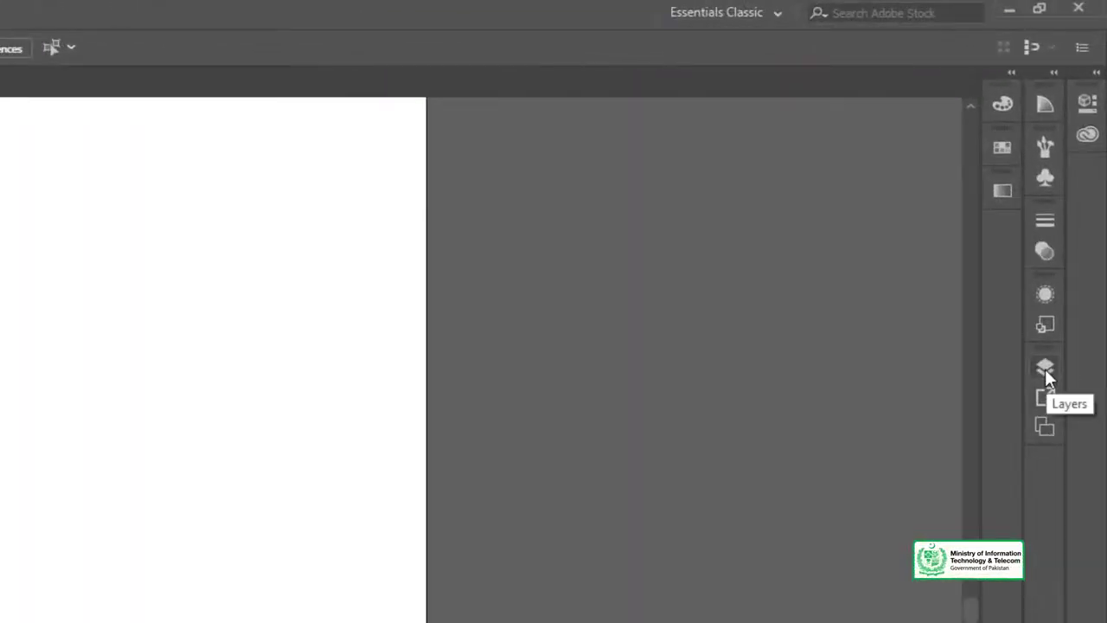
- Show the Layers panel listing the document's single Layer 1
click(1045, 369)
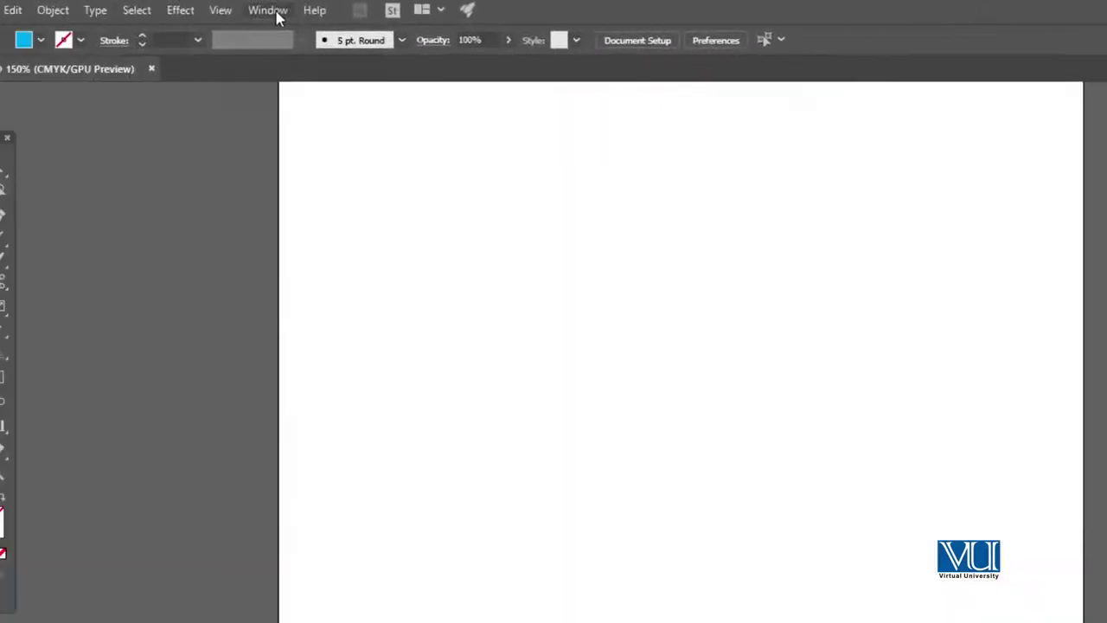
click(311, 11)
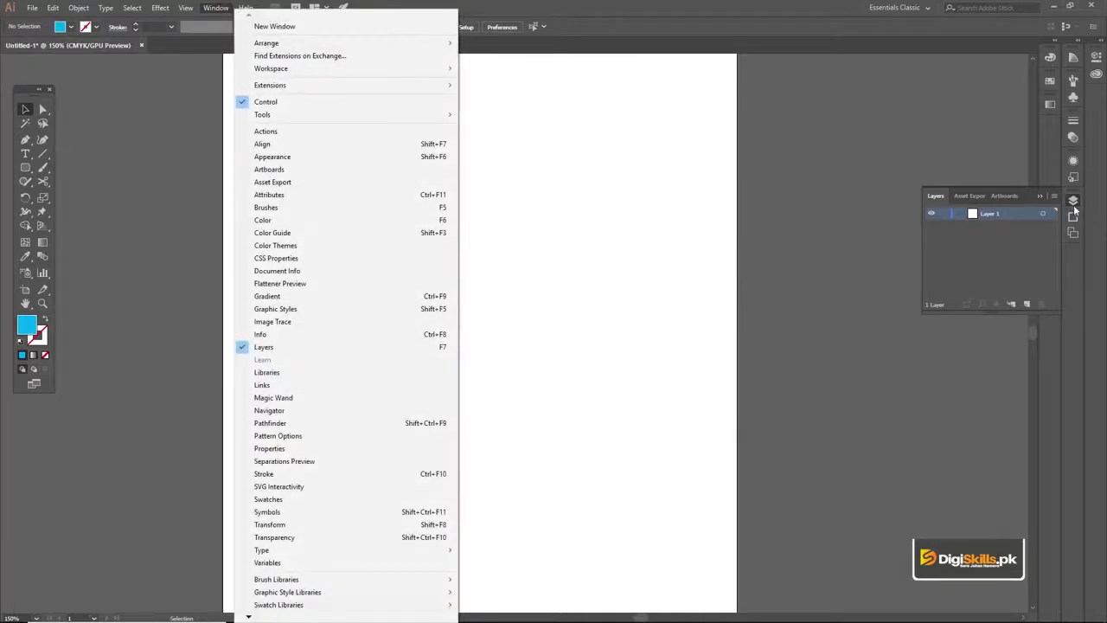
click(1075, 209)
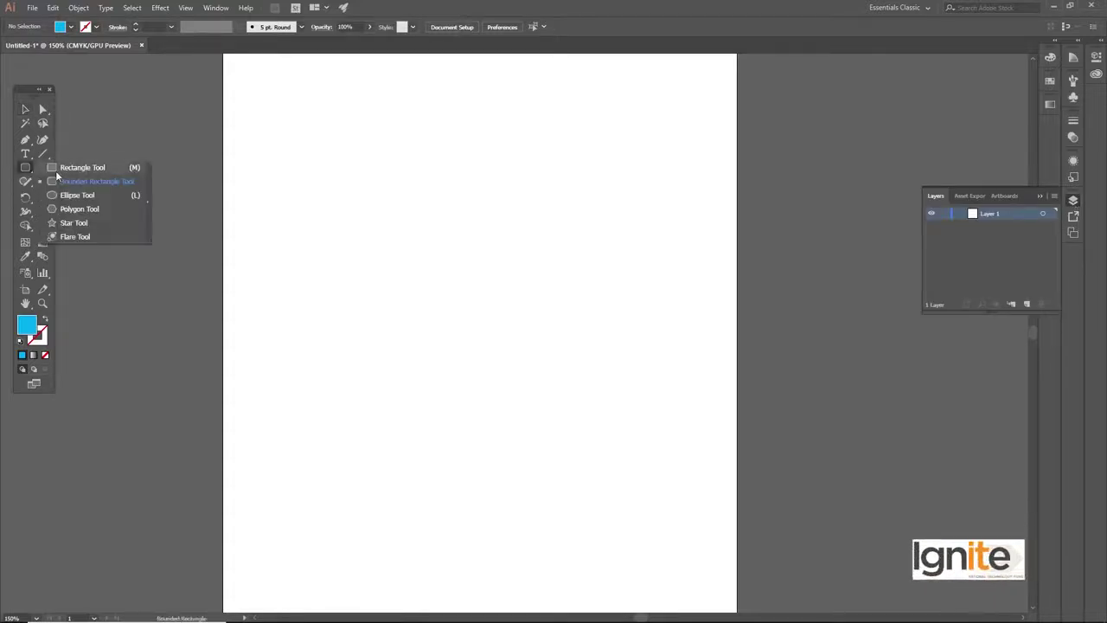
- Draw a square and a circle overlapping its lower right, and fill the circle green
click(66, 167)
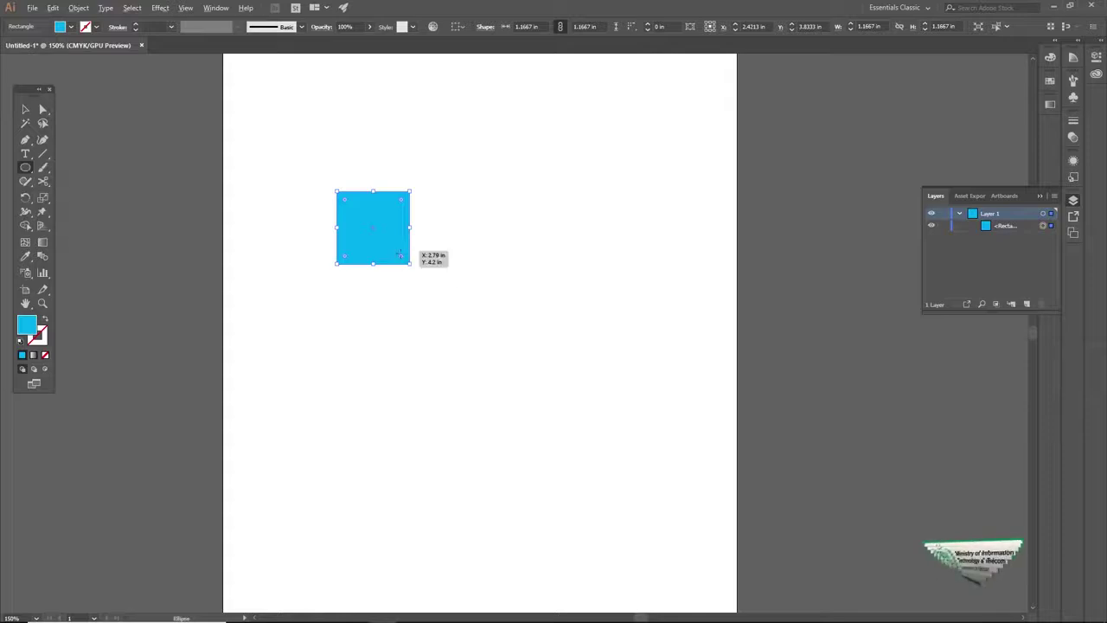
drag(436, 277, 437, 277)
key(v)
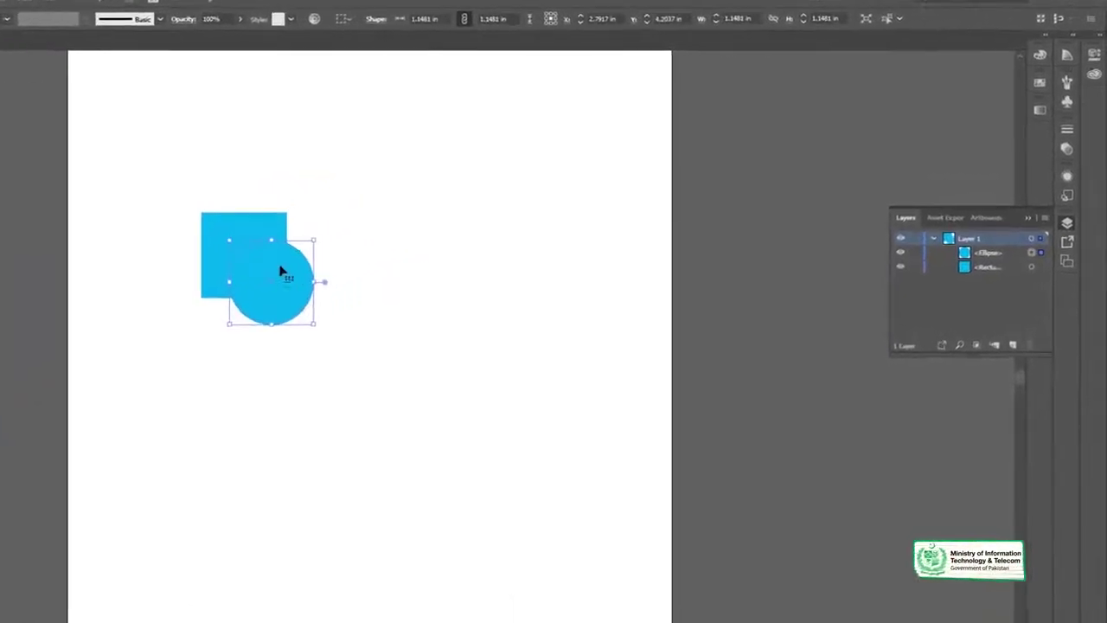
drag(403, 239, 421, 249)
drag(246, 292, 249, 294)
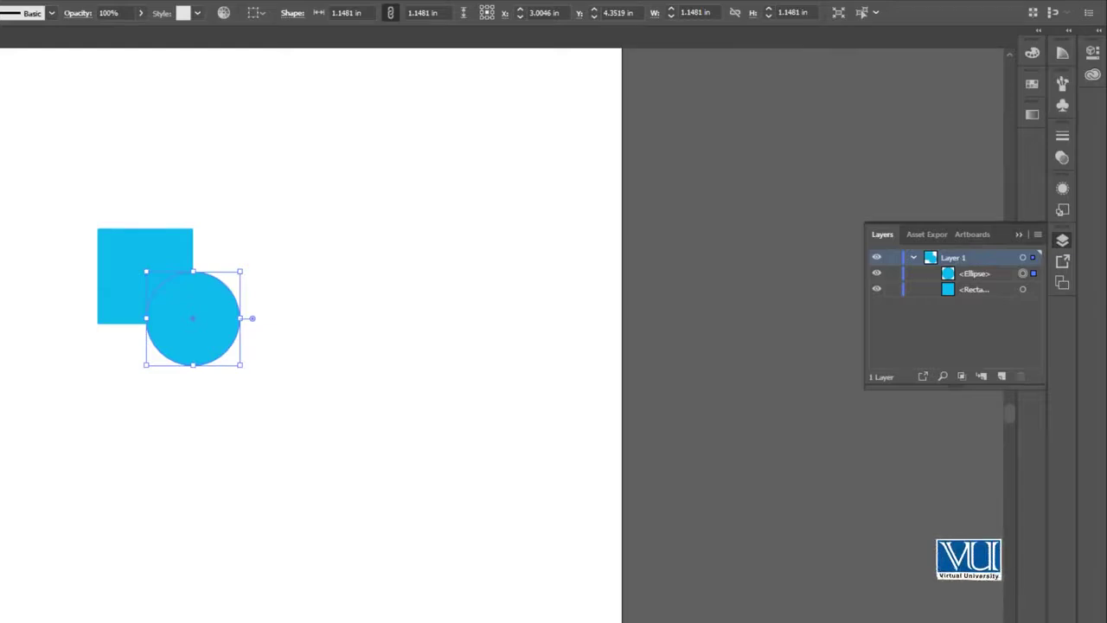
click(112, 199)
click(198, 317)
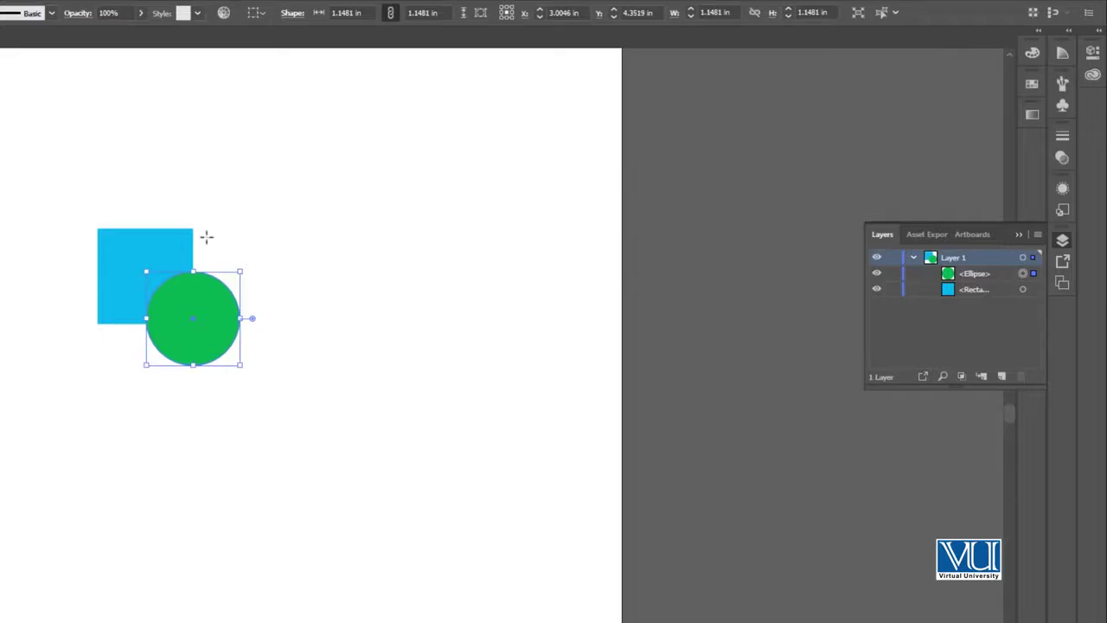
- Draw an orange hexagon and move it down between the blue square and green circle
drag(182, 210, 225, 233)
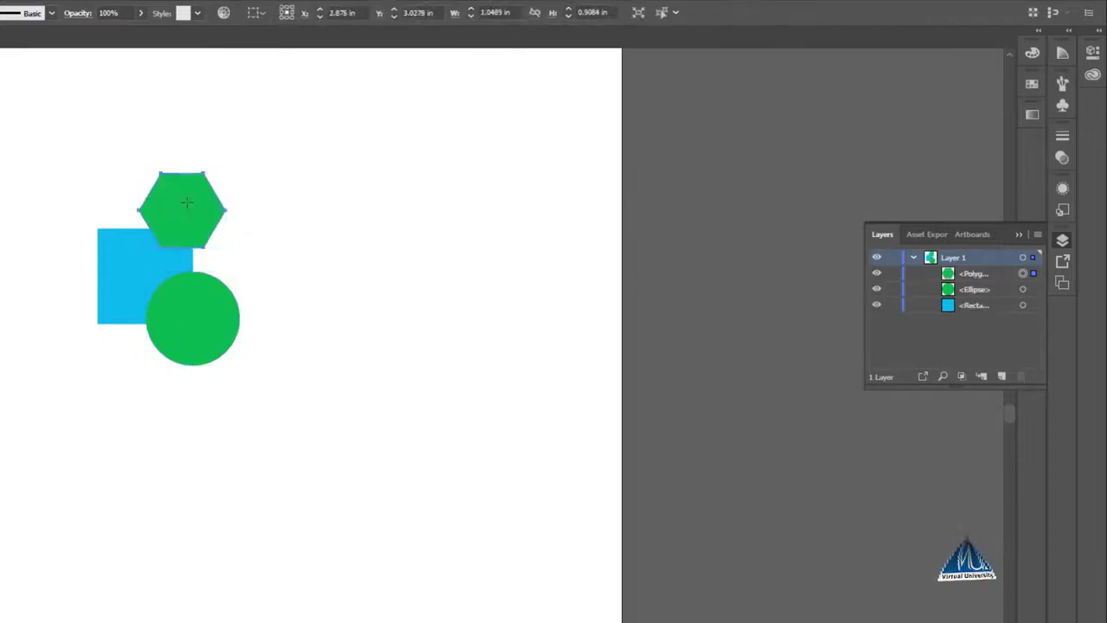
key(v)
drag(188, 207, 198, 232)
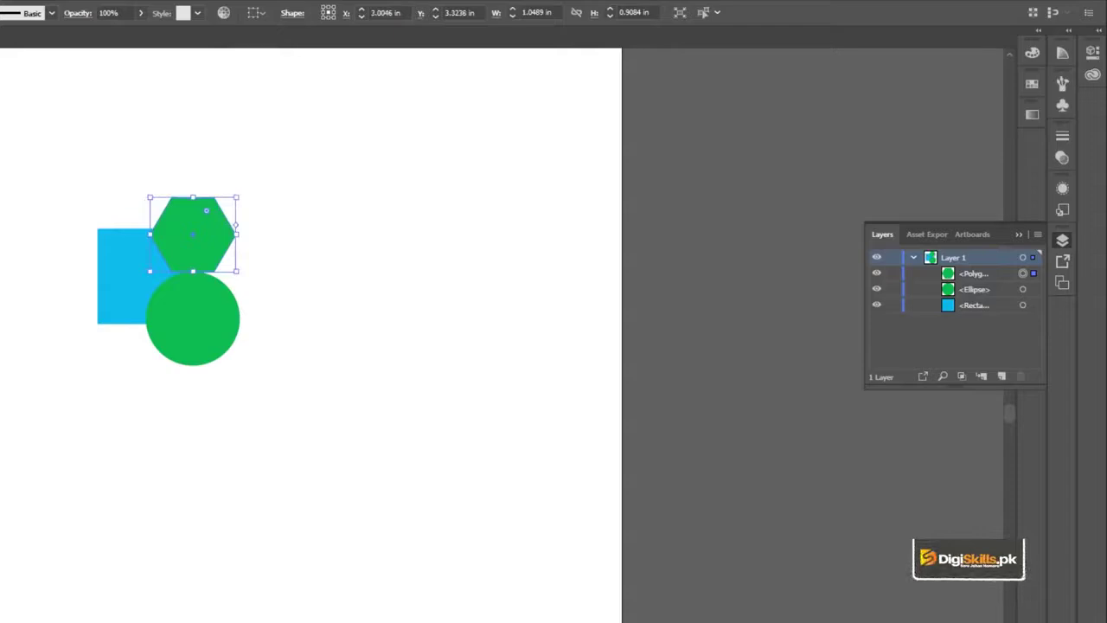
click(78, 165)
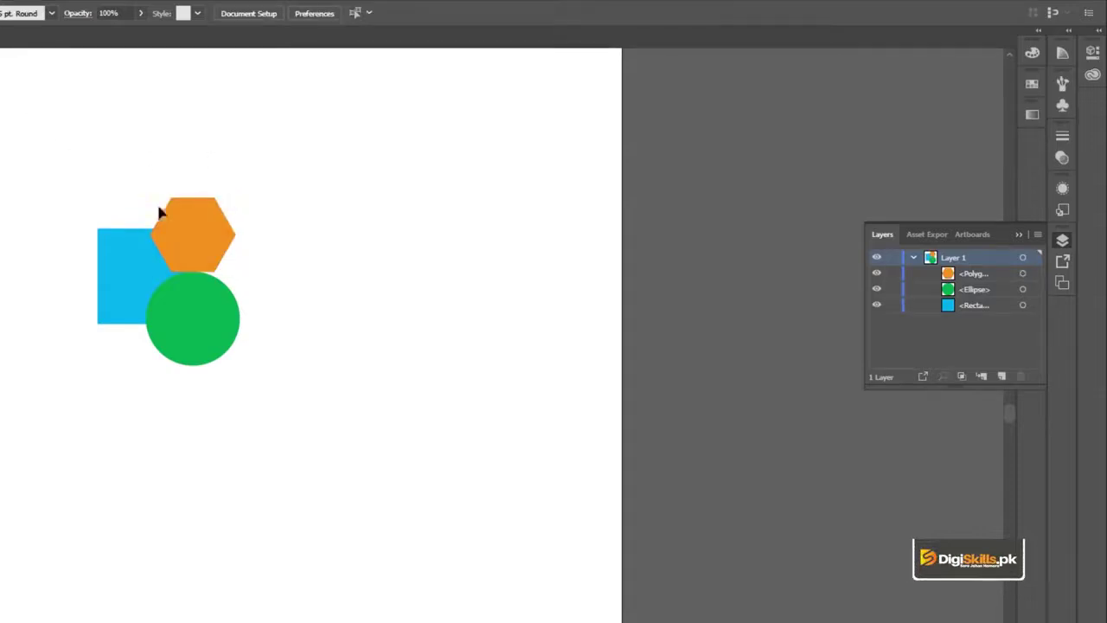
drag(179, 230, 203, 250)
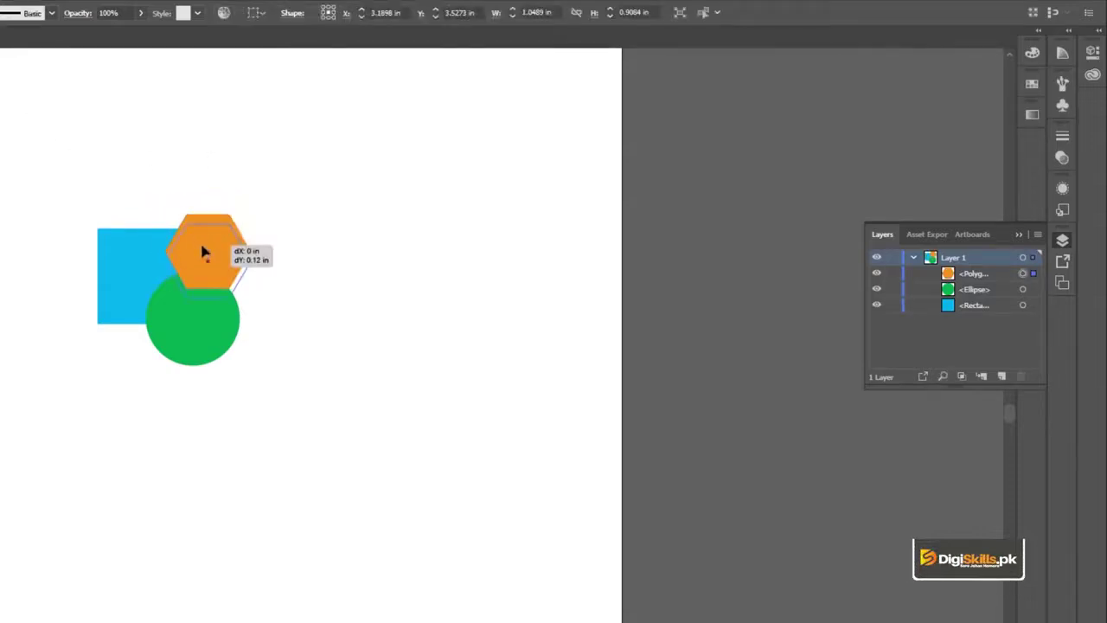
click(191, 201)
drag(213, 253, 200, 243)
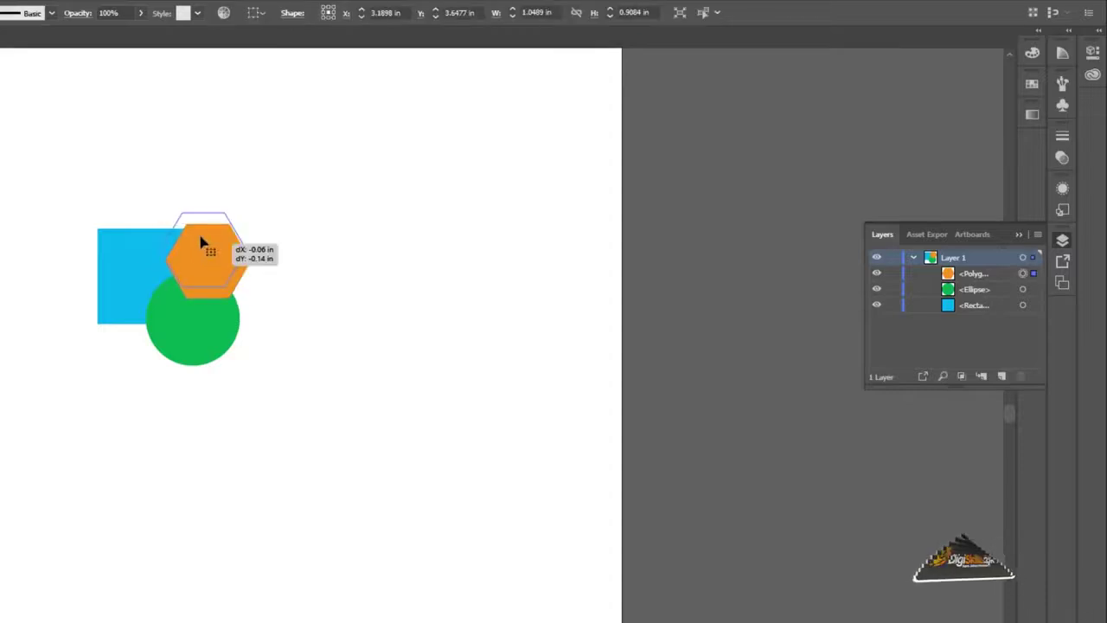
click(191, 168)
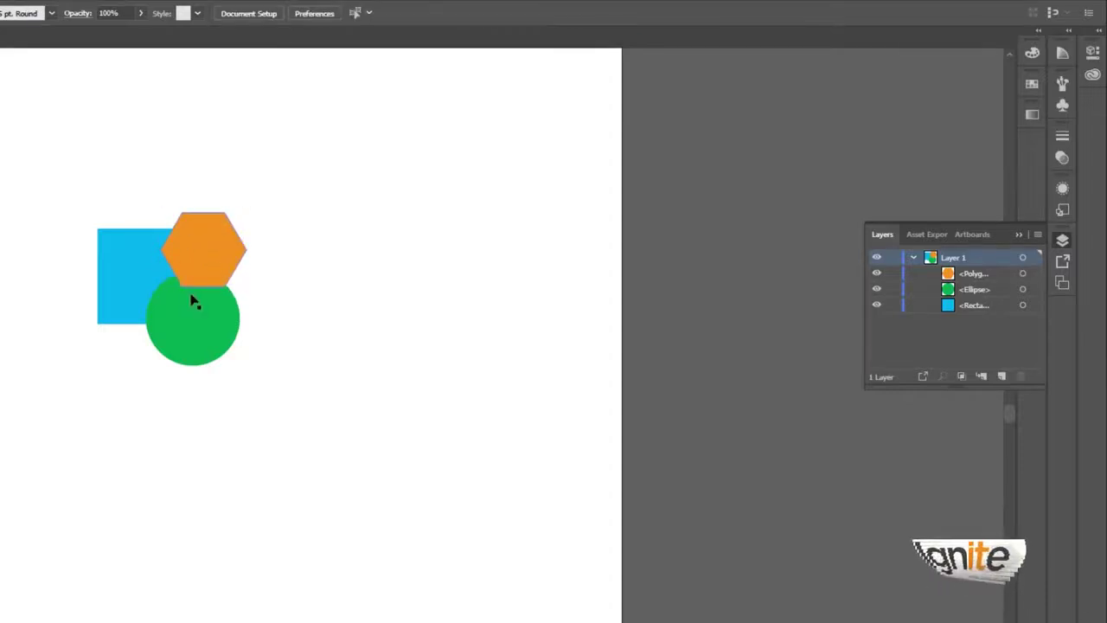
key(ctrl+plus)
- Move the hexagon, circle and square apart, then undo the last move
drag(324, 346, 182, 284)
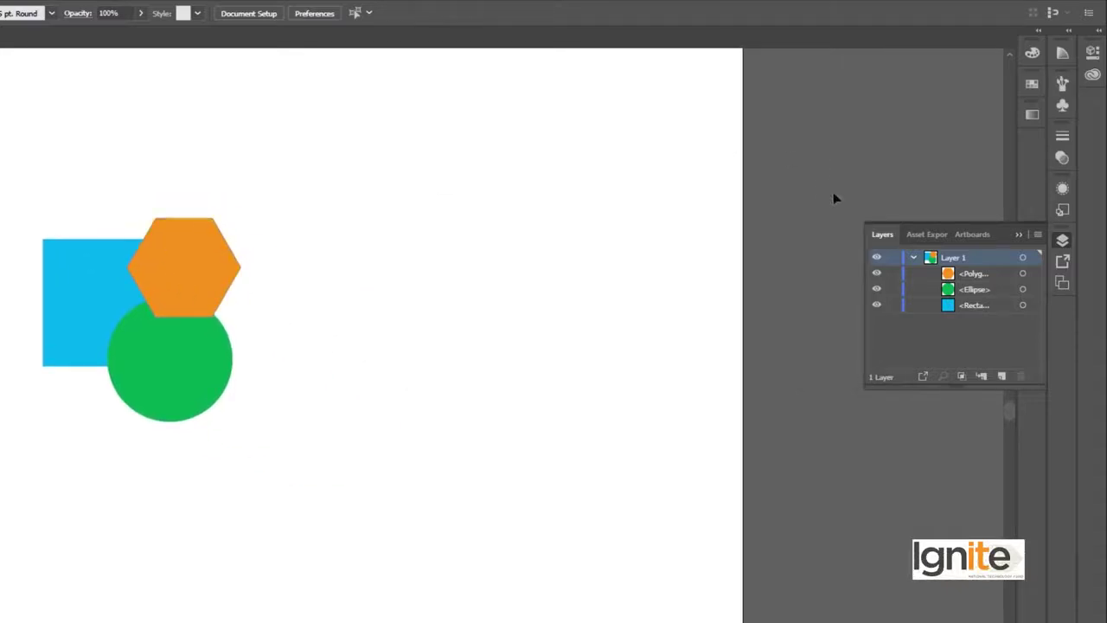
drag(185, 245, 530, 196)
drag(222, 427, 421, 572)
drag(130, 265, 92, 251)
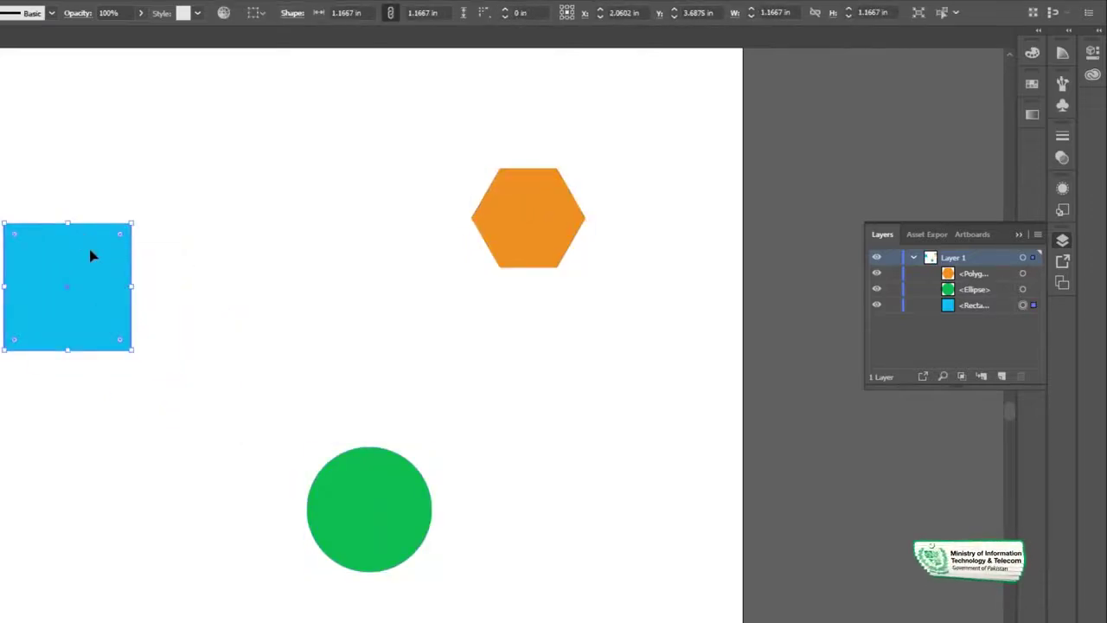
key(ctrl+z)
key(ctrl+z)
key(ctrl+z)
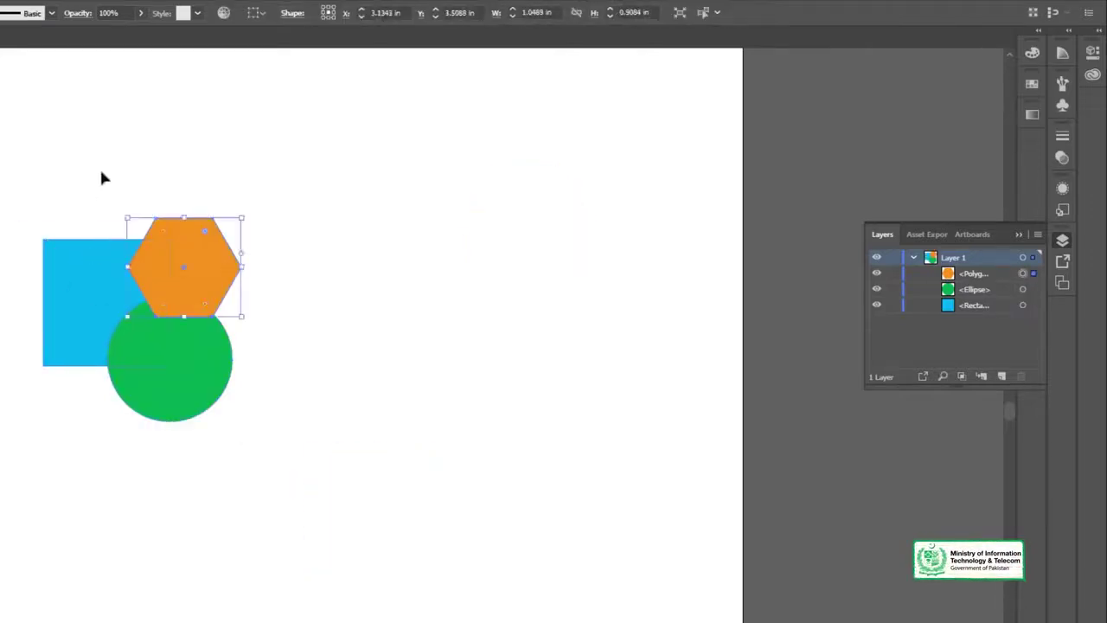
click(101, 175)
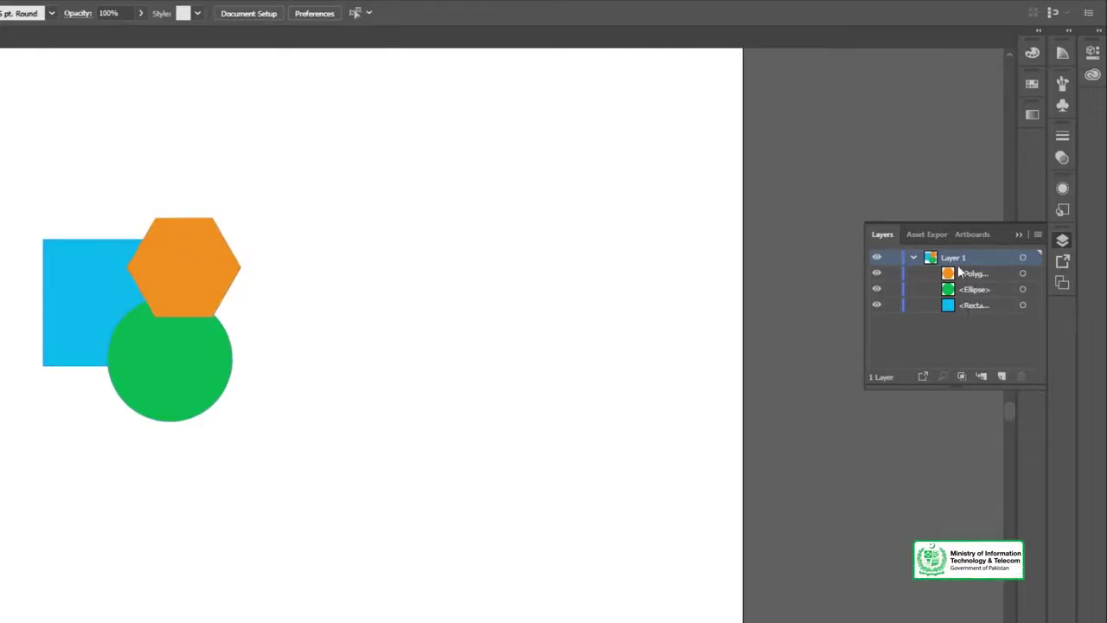
- Spread the shapes out: square up-left, circle down-right, hexagon further right
drag(62, 264, 12, 185)
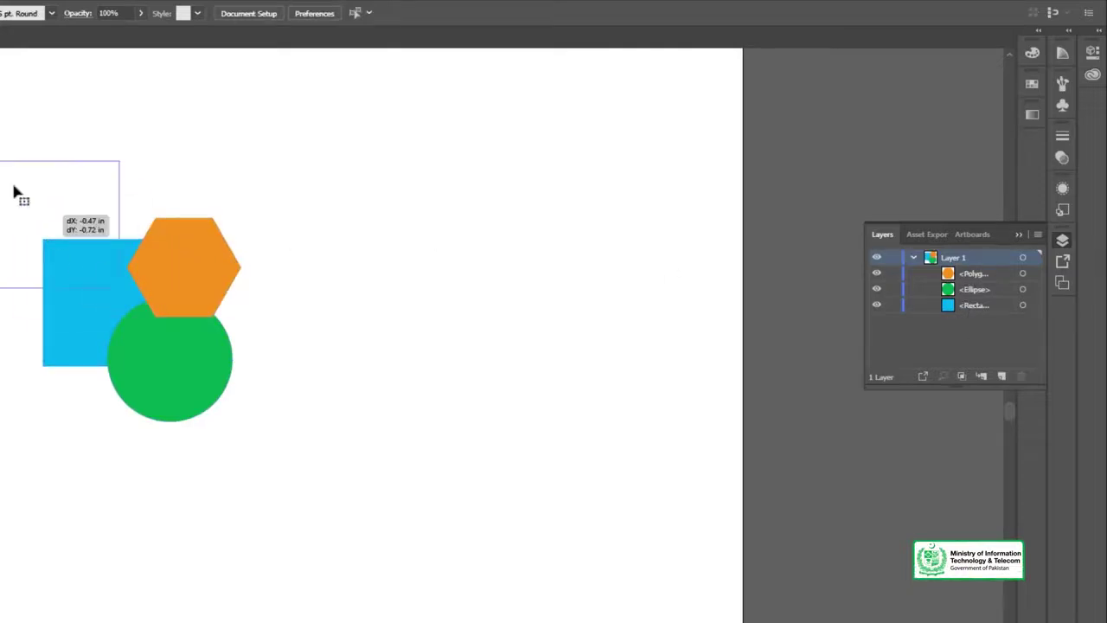
drag(193, 371, 310, 481)
mouse_move(238, 285)
mouse_down()
mouse_move(294, 244)
mouse_move(318, 198)
mouse_up()
drag(77, 206, 127, 282)
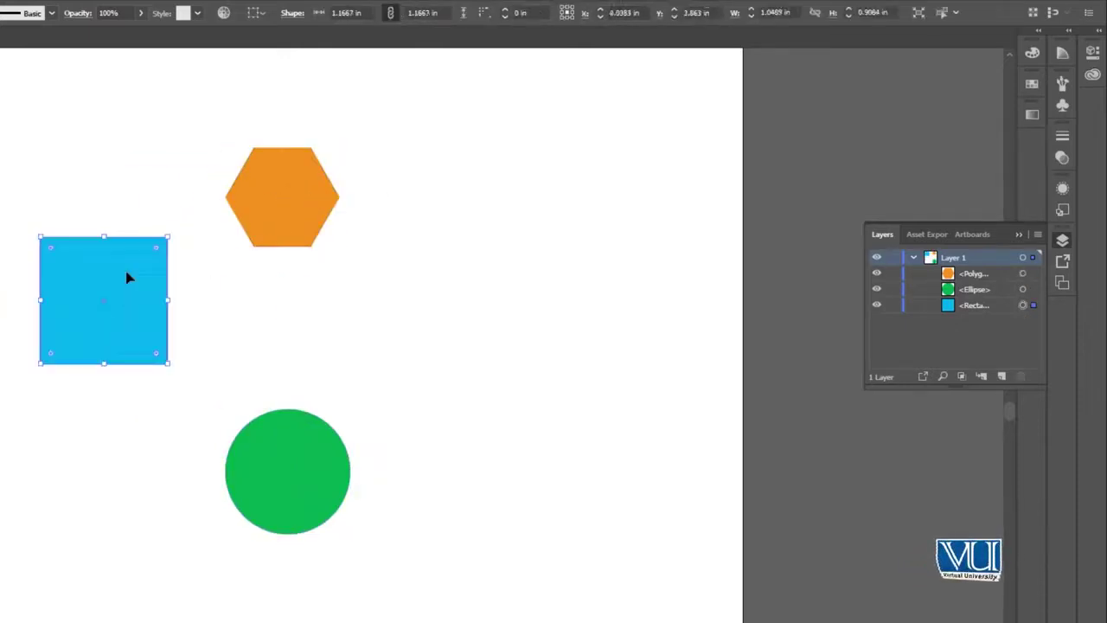
click(121, 200)
drag(122, 240, 93, 191)
drag(293, 198, 360, 264)
drag(286, 446, 242, 407)
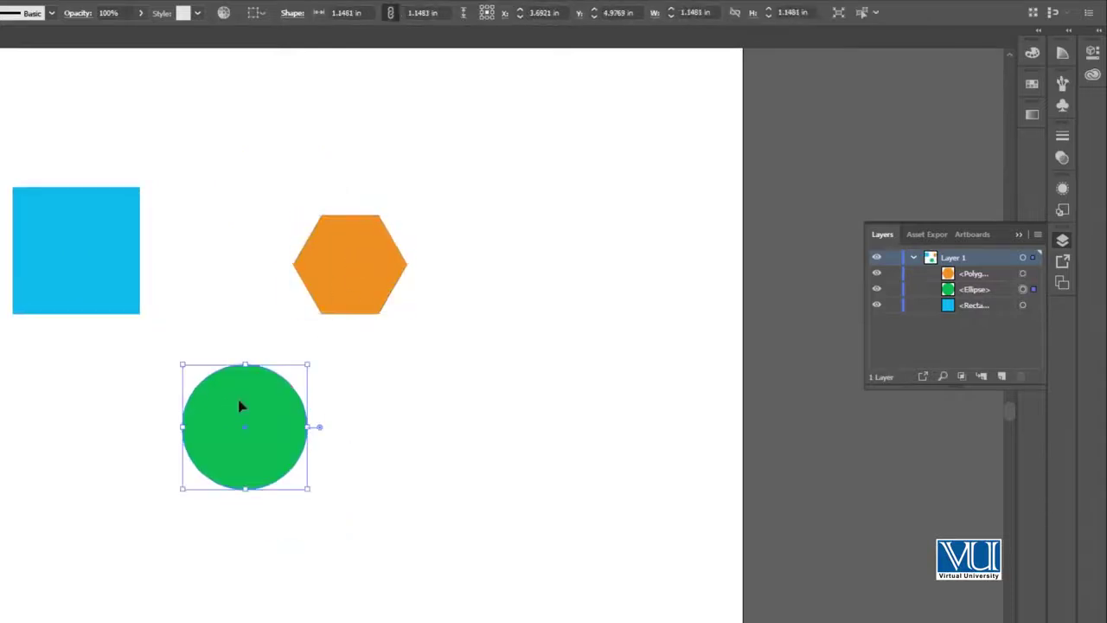
click(239, 329)
- Undo the circle and hexagon moves so the hexagon and circle overlap again
click(245, 381)
click(109, 237)
click(377, 261)
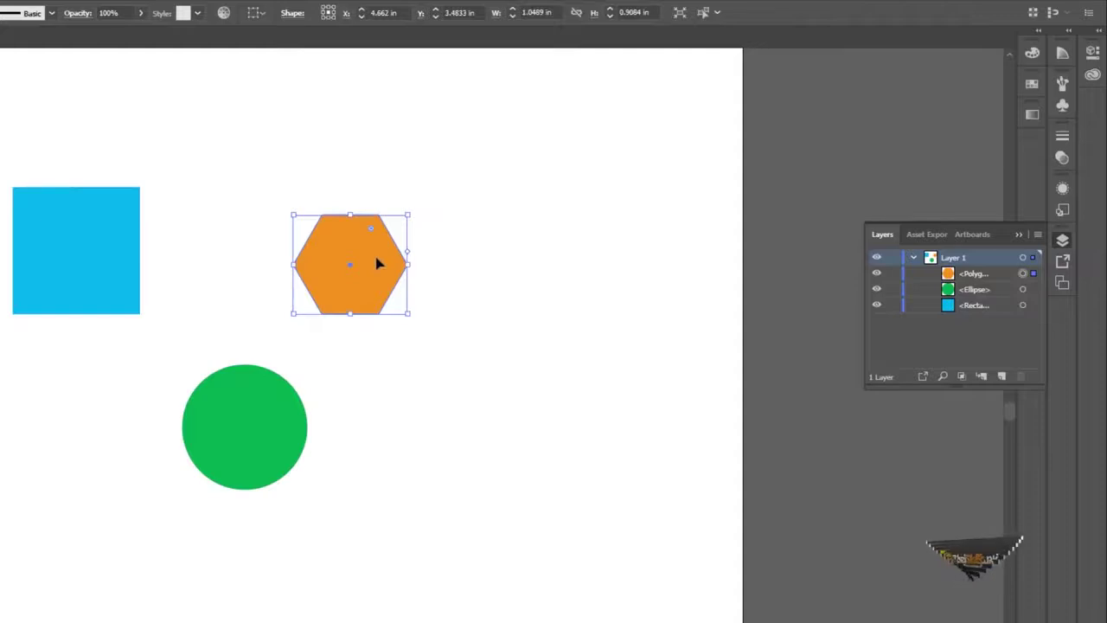
key(ctrl+z)
key(ctrl+z)
key(ctrl+z)
key(ctrl+z)
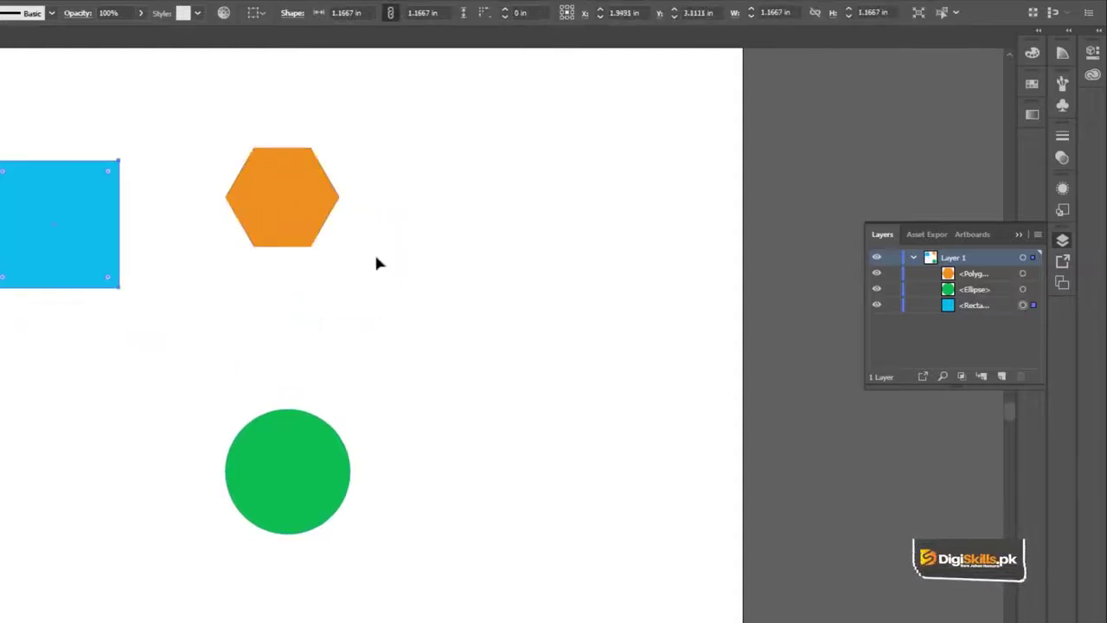
key(ctrl+z)
key(ctrl+z)
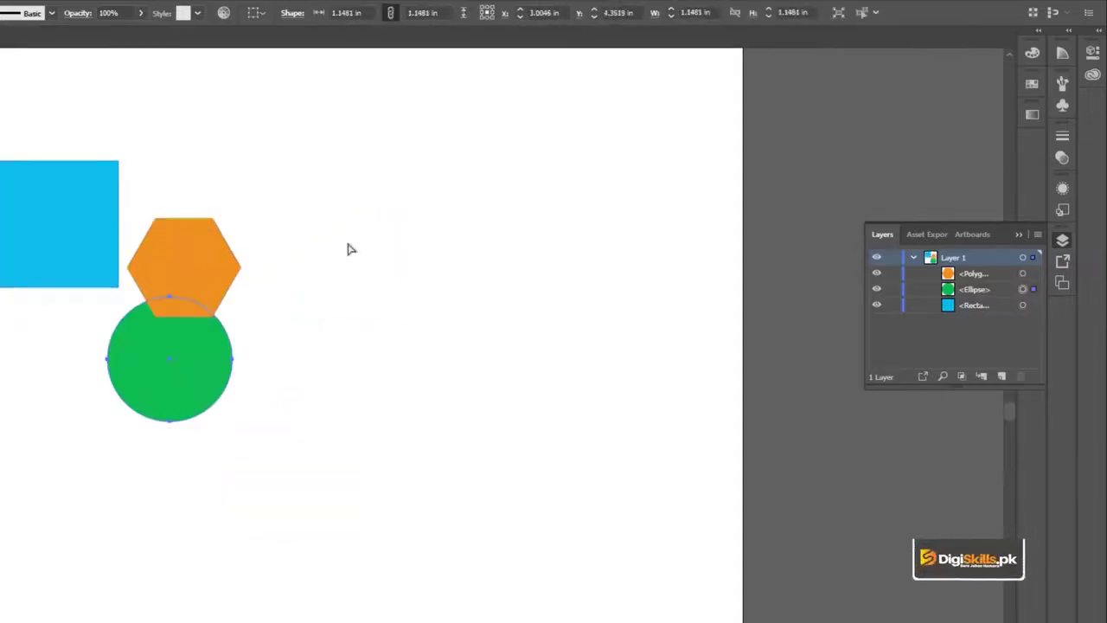
key(ctrl+z)
click(113, 184)
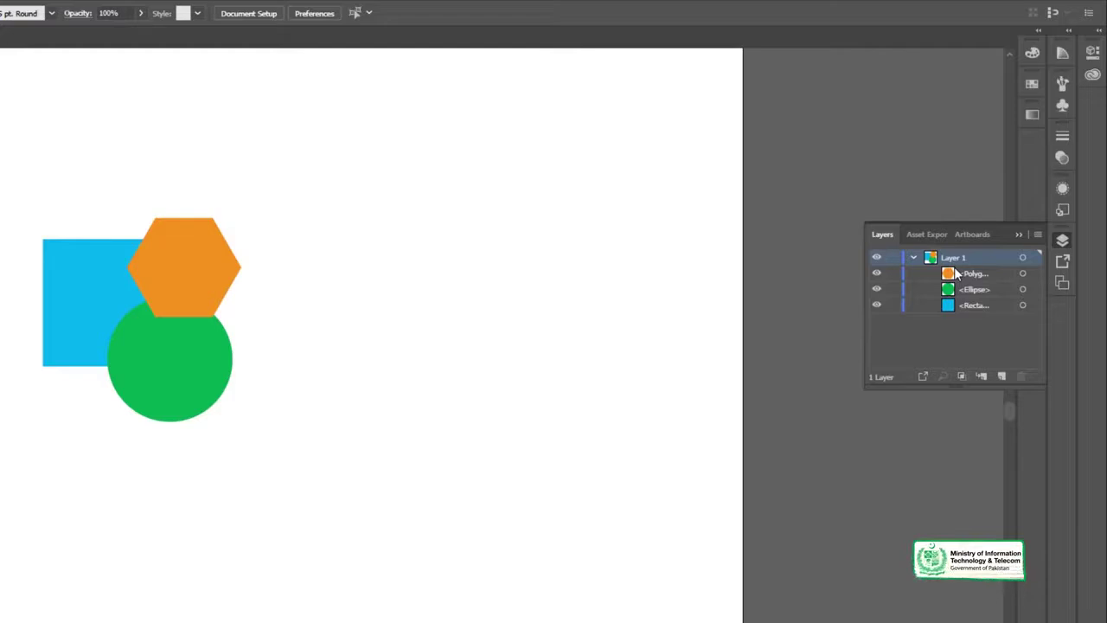
- Select the Polygon row, then the whole Layer 1 row in the Layers panel
click(970, 271)
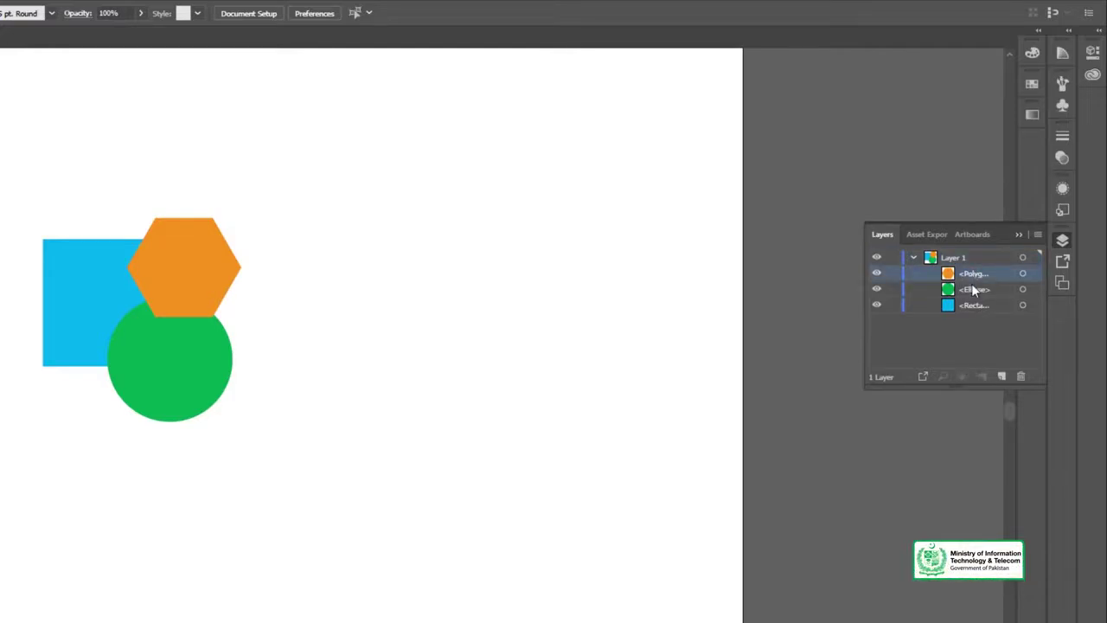
click(972, 260)
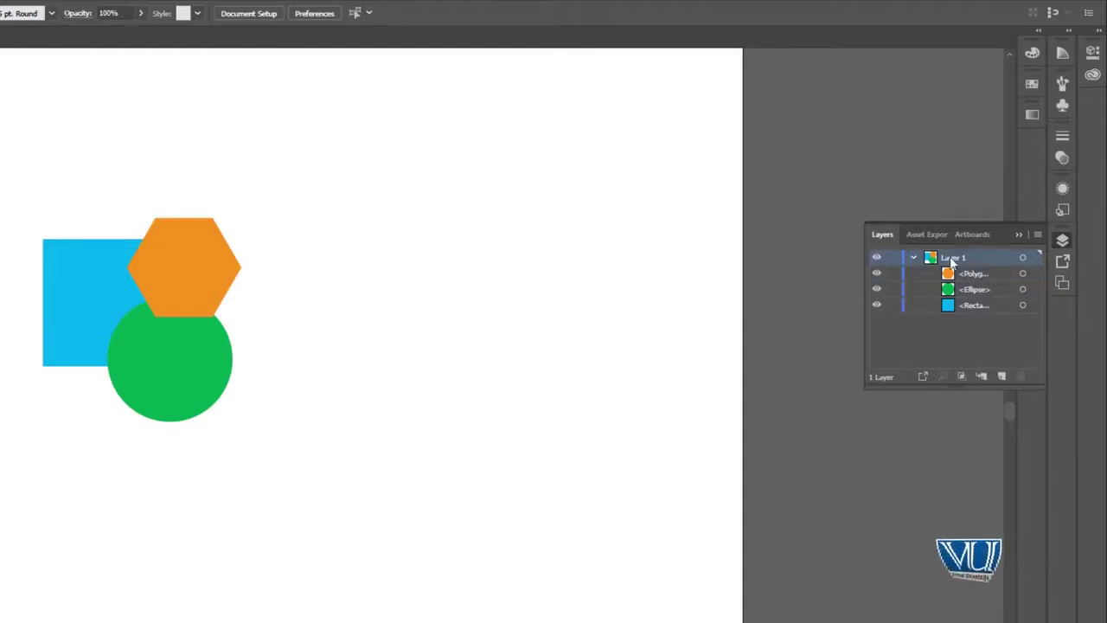
- Rename Layer 1 to 'Shapes'
click(950, 276)
click(956, 304)
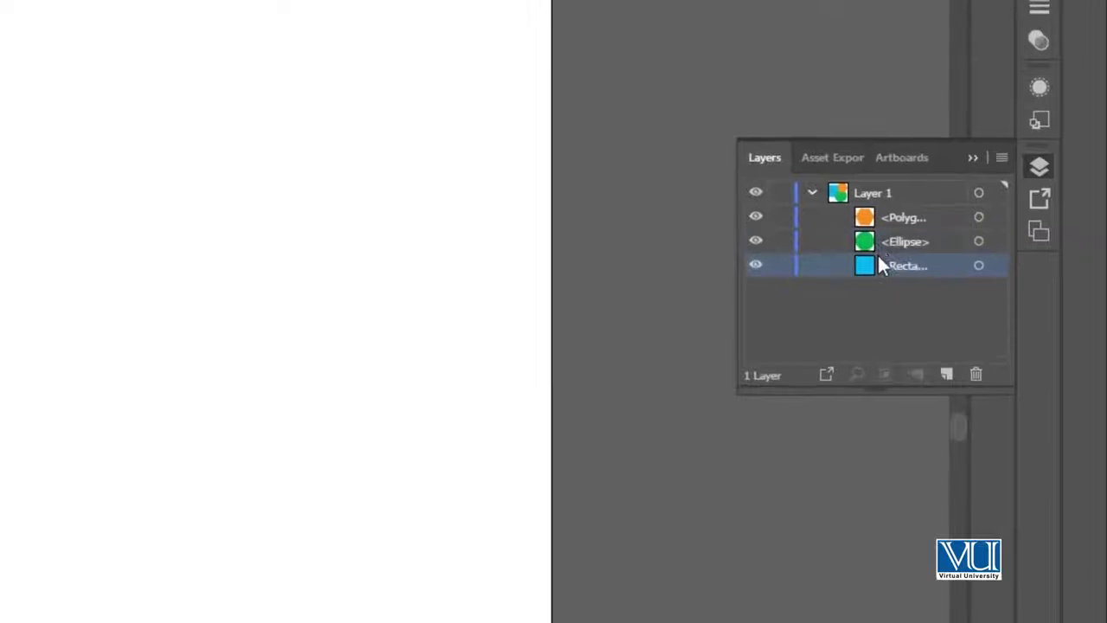
click(880, 198)
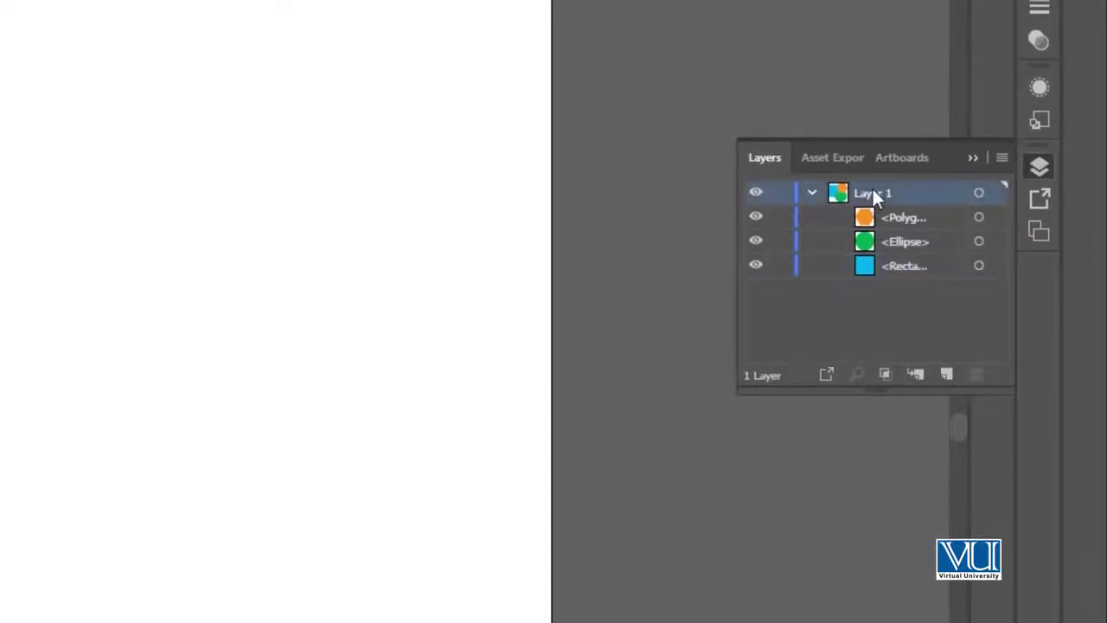
double_click(875, 192)
text(Shapes)
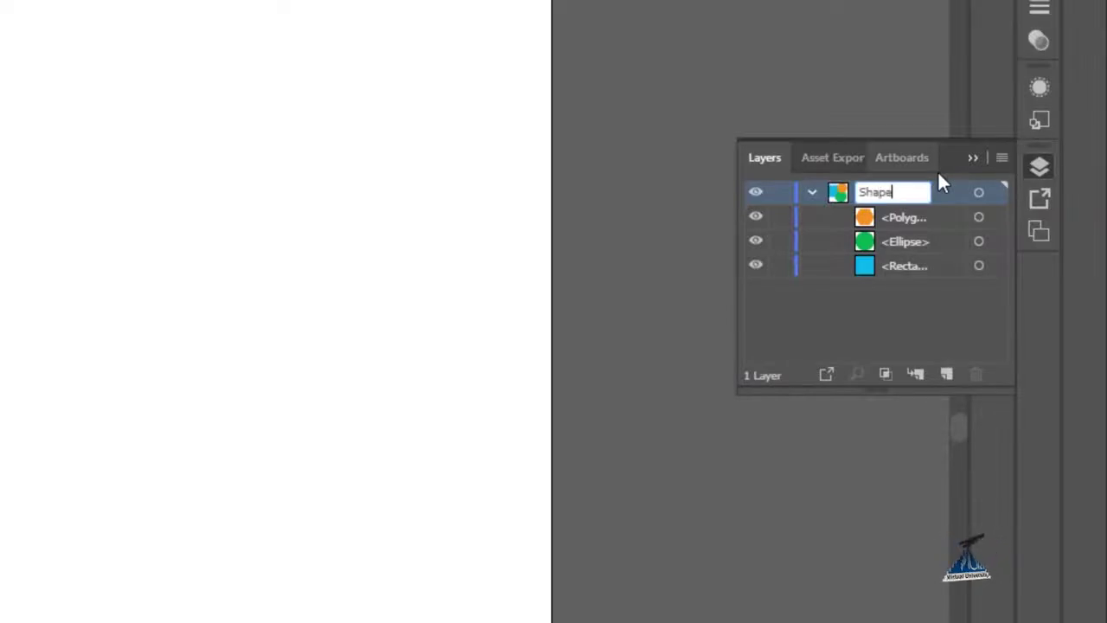
key(Return)
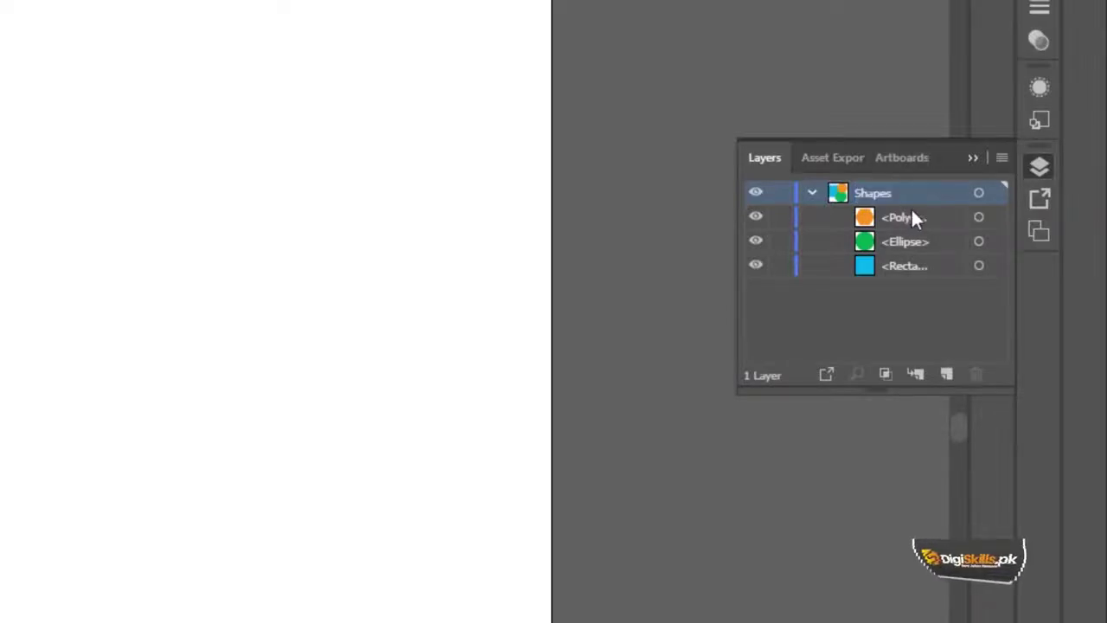
- Check the polygon, ellipse and rectangle rows inside the Shapes layer
click(914, 217)
click(918, 239)
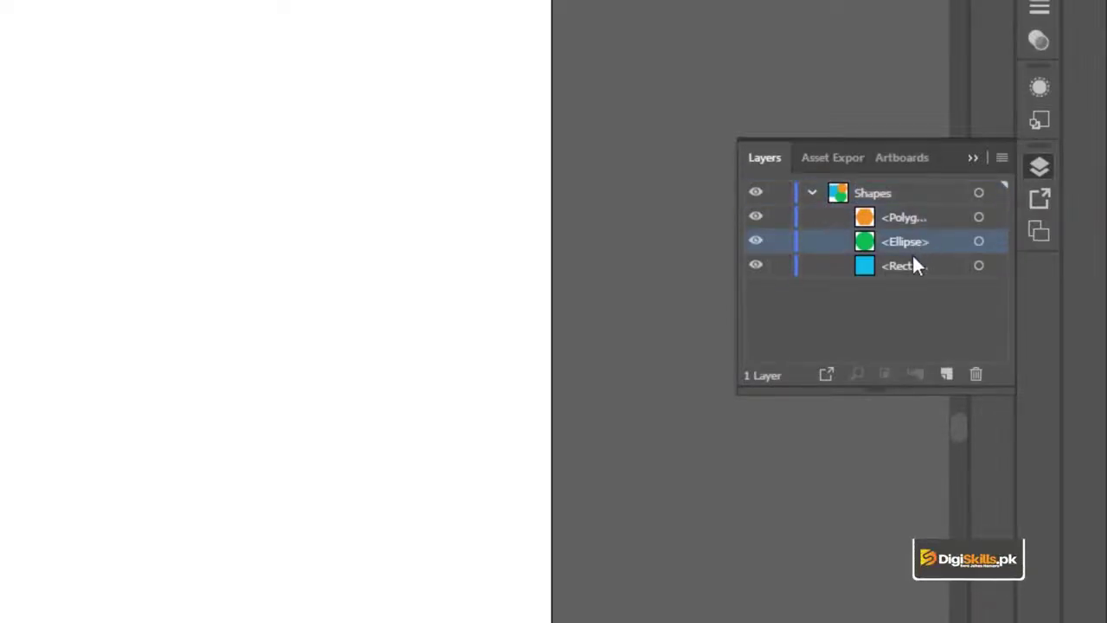
click(912, 265)
click(906, 220)
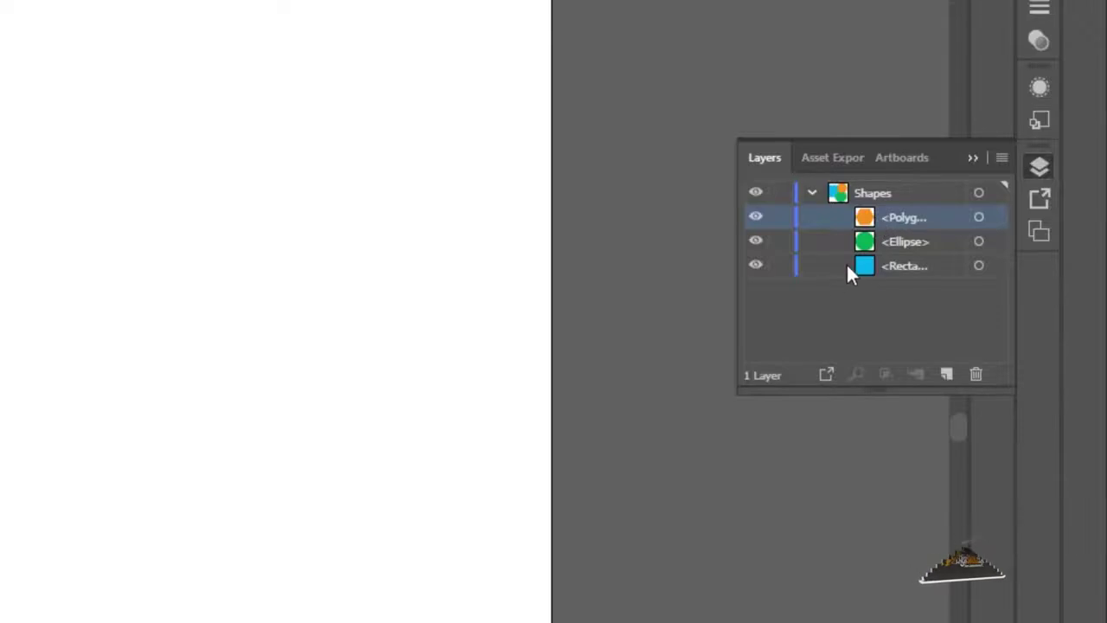
- Select all objects with Ctrl+A, deselect, then select all again
click(865, 191)
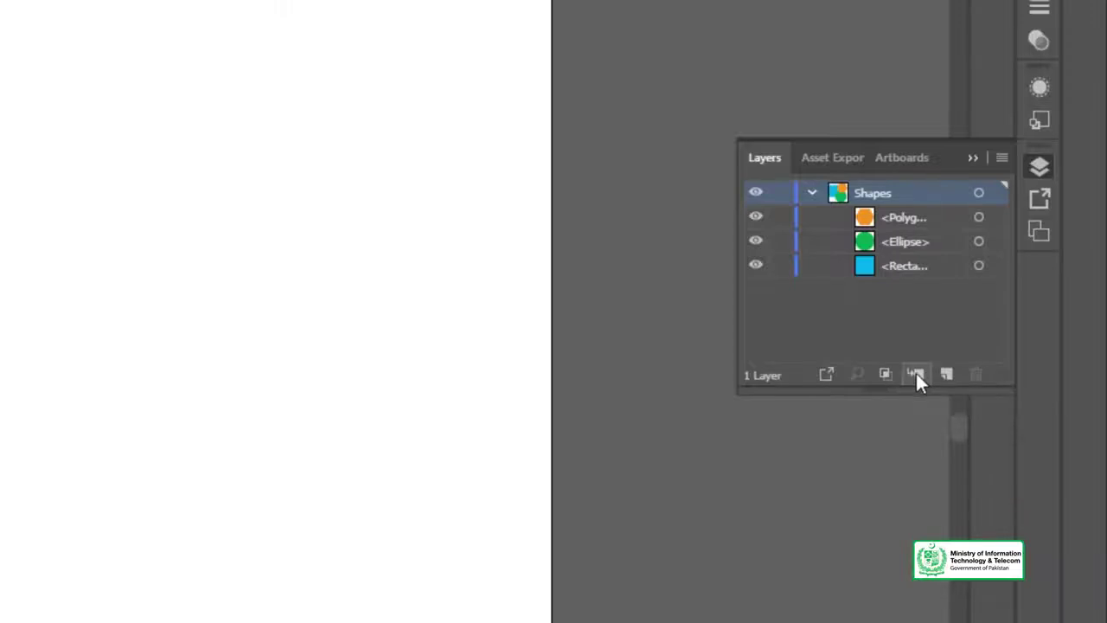
click(892, 218)
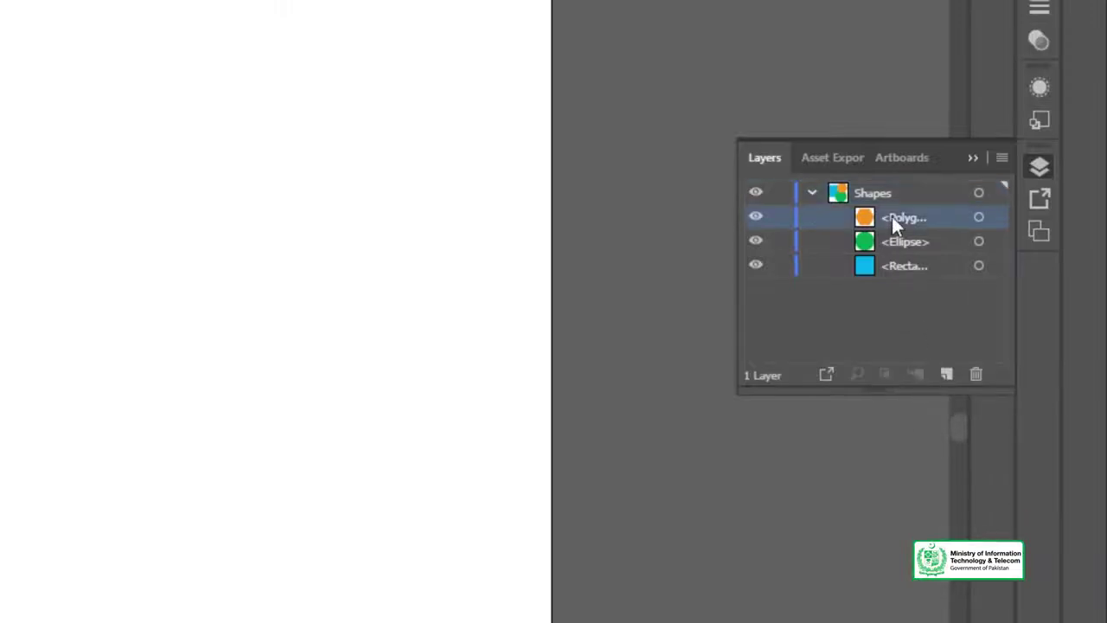
click(886, 192)
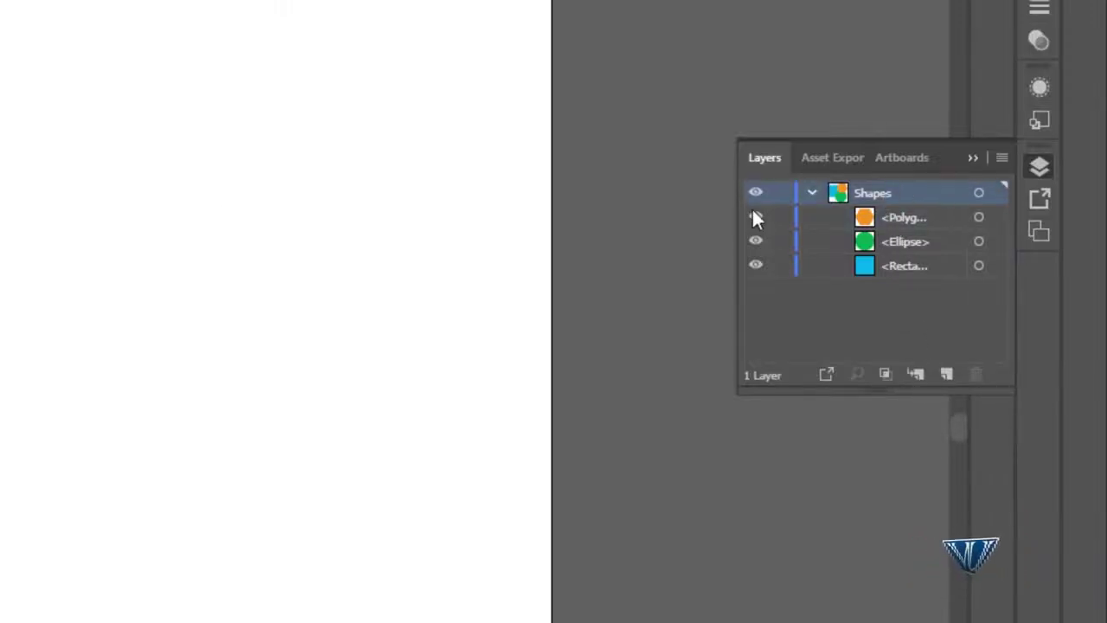
key(ctrl+a)
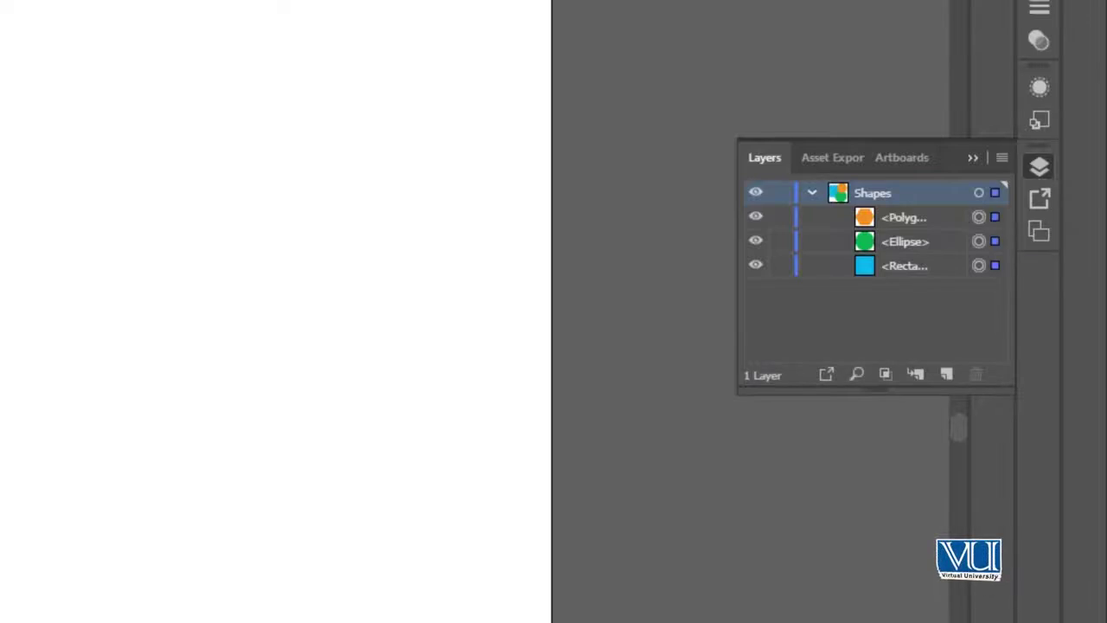
key(ctrl+shift+a)
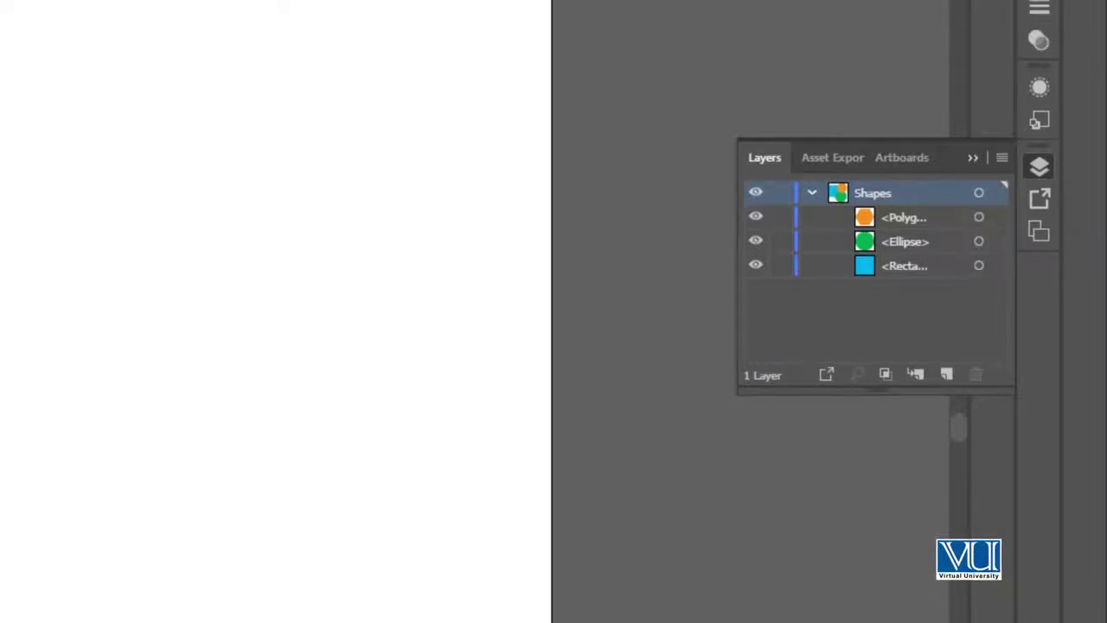
key(ctrl+a)
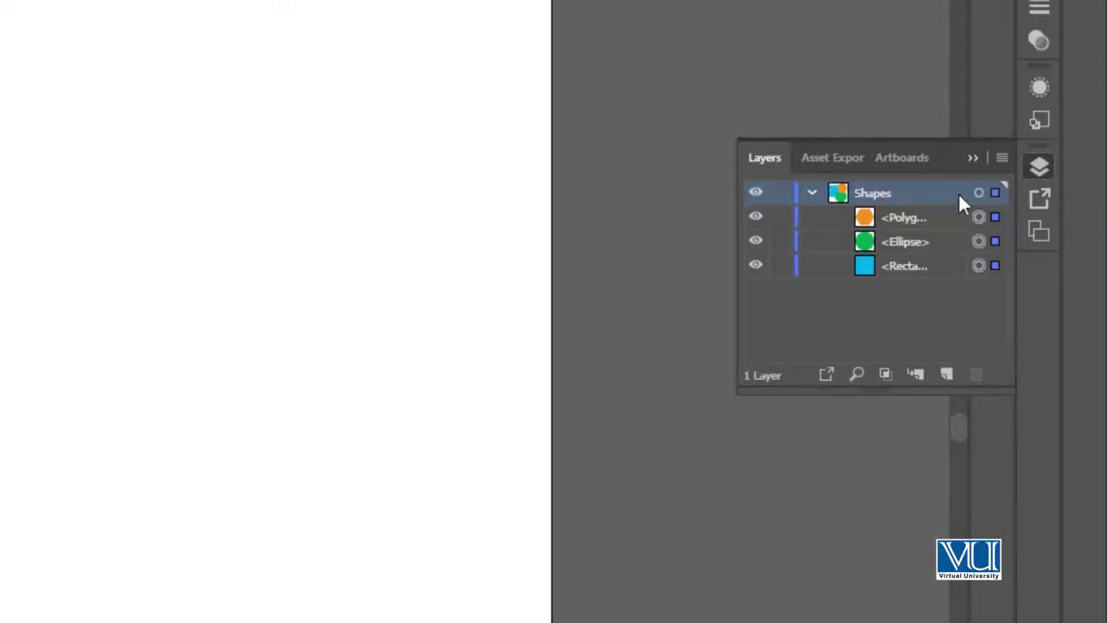
- Check the polygon, ellipse and rectangle rows on the Shapes layer
click(882, 215)
click(887, 244)
click(888, 262)
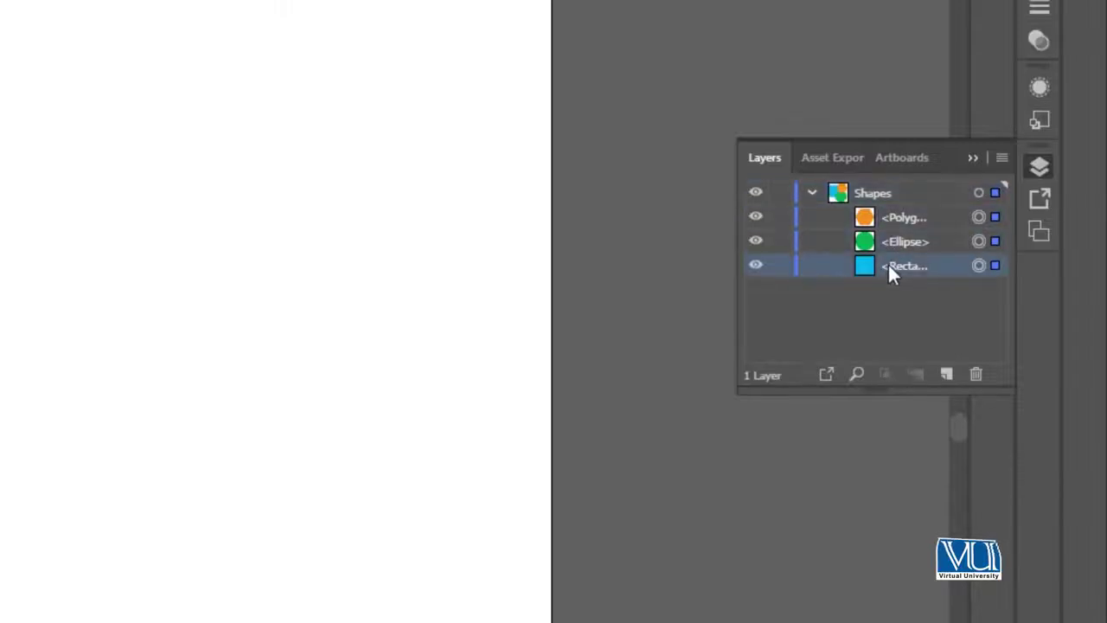
click(897, 215)
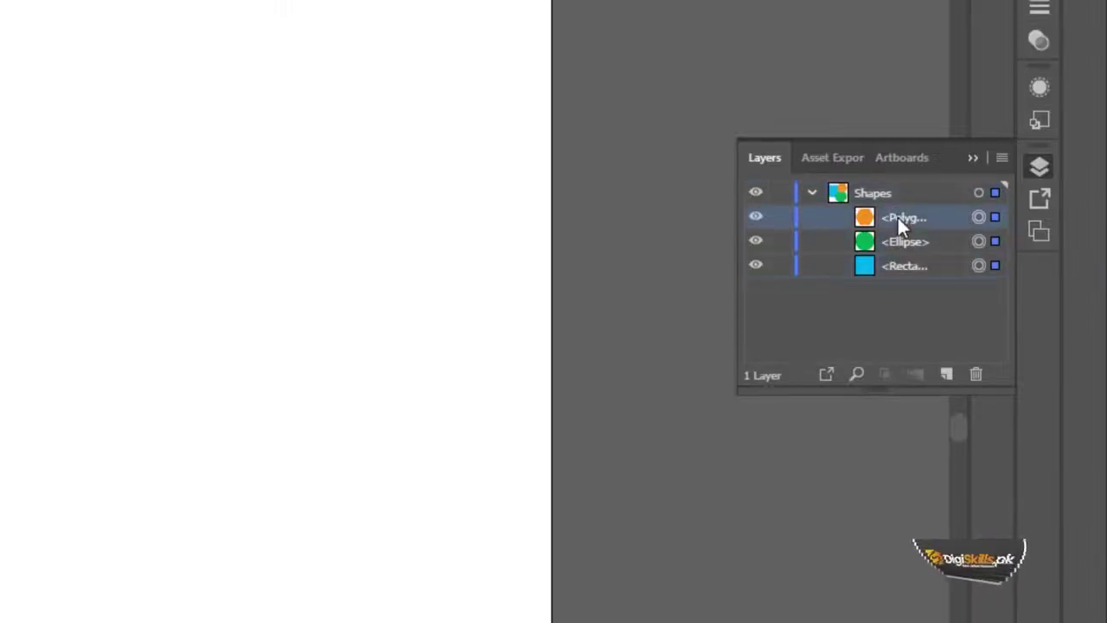
click(755, 217)
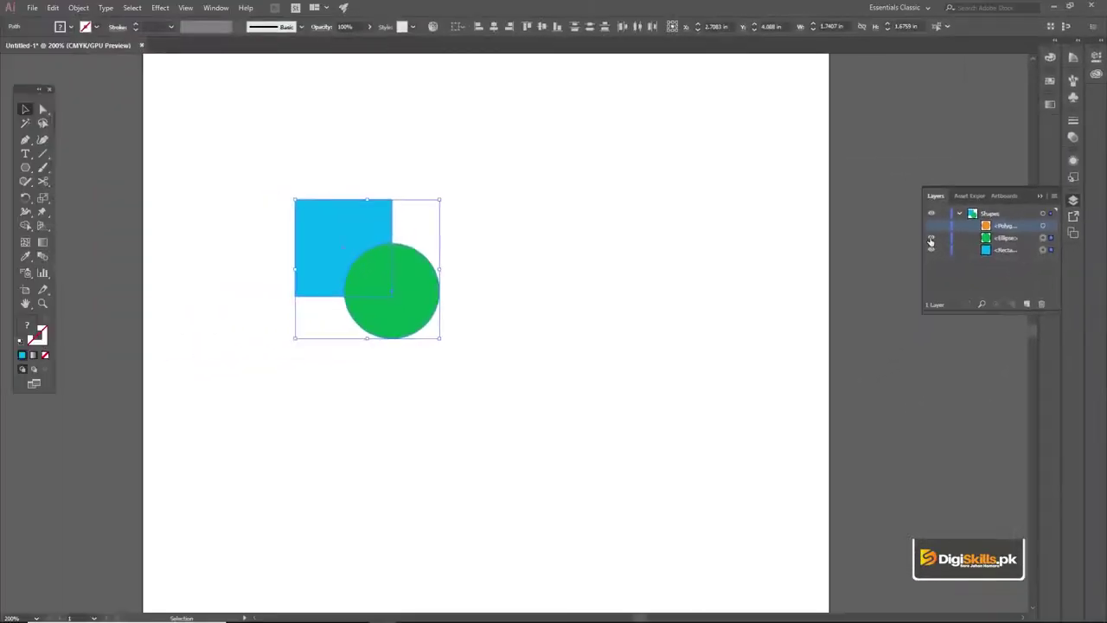
click(930, 238)
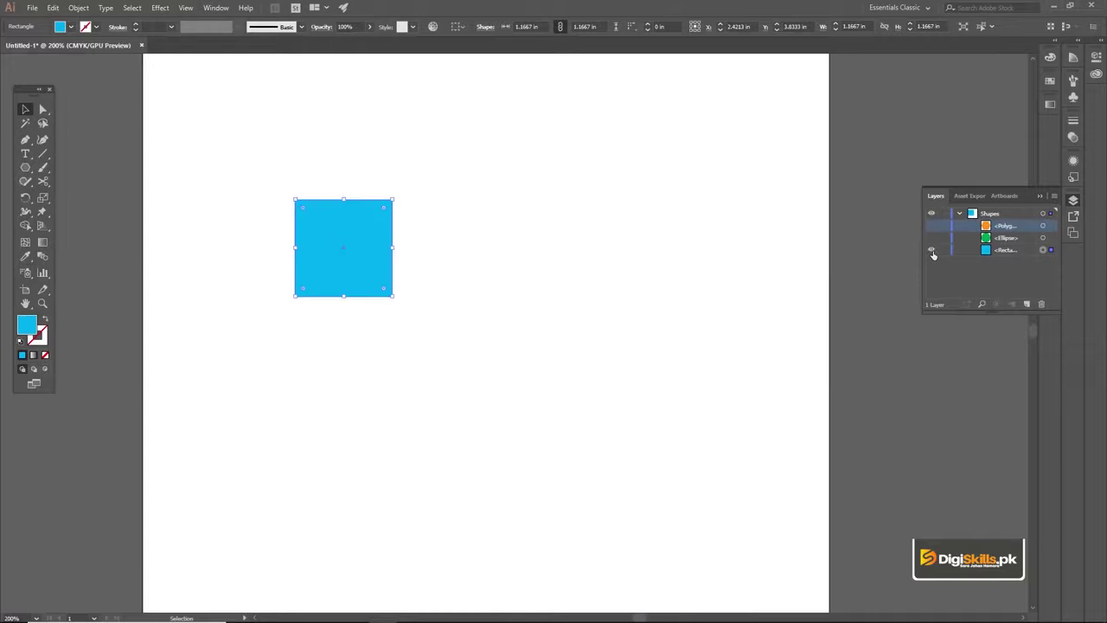
click(932, 250)
click(931, 249)
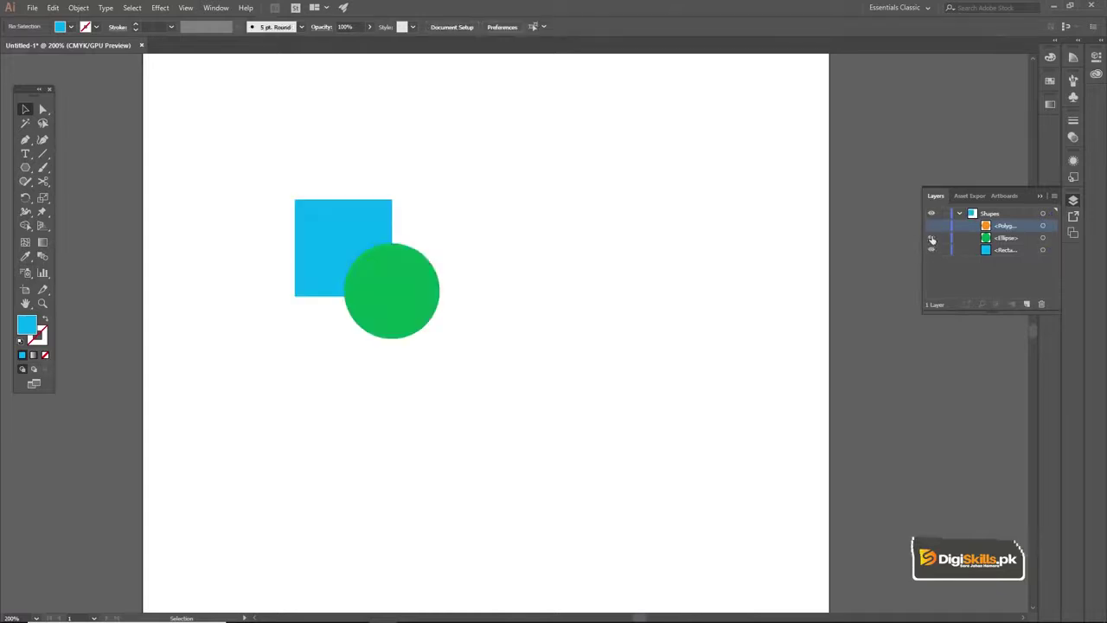
click(932, 225)
- Marquee-select the square, circle and hexagon and move them up and right
click(1001, 237)
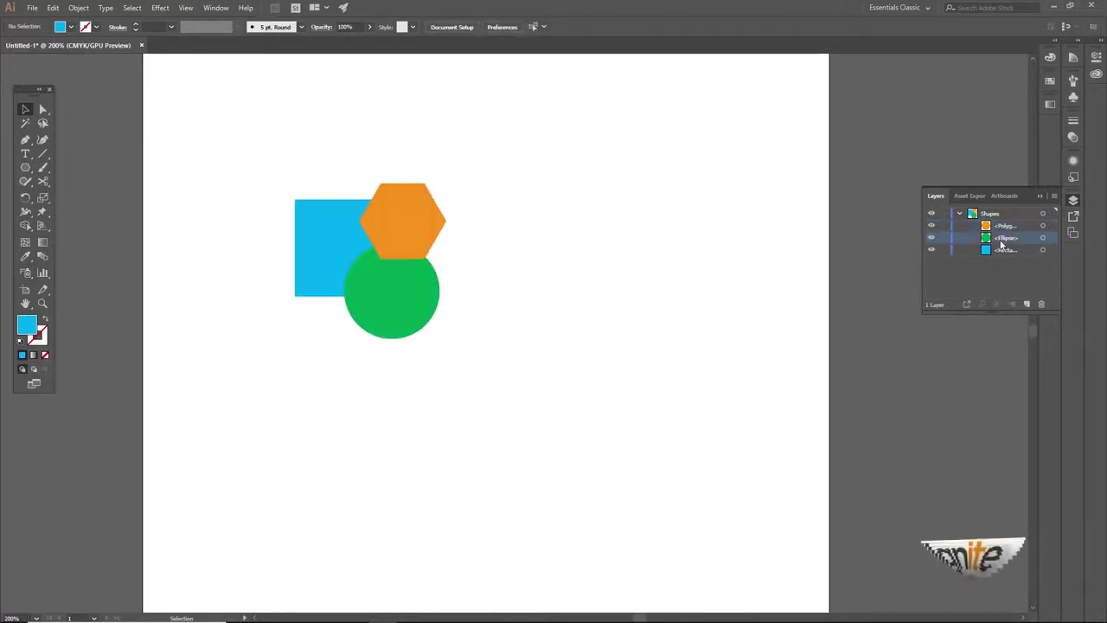
click(1002, 225)
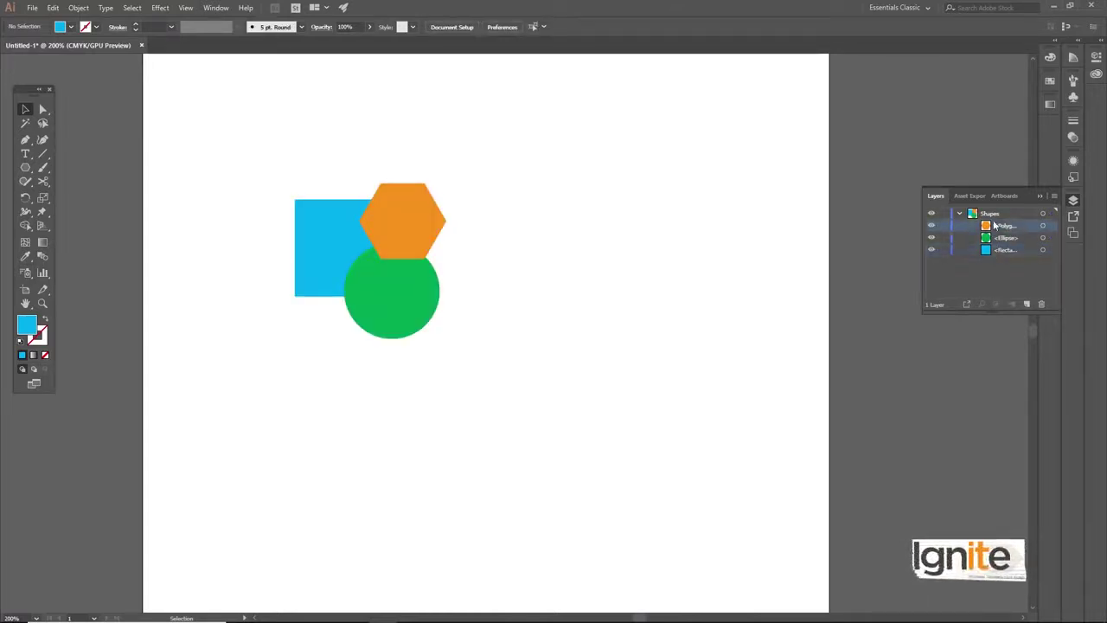
click(1002, 224)
click(1000, 249)
click(995, 226)
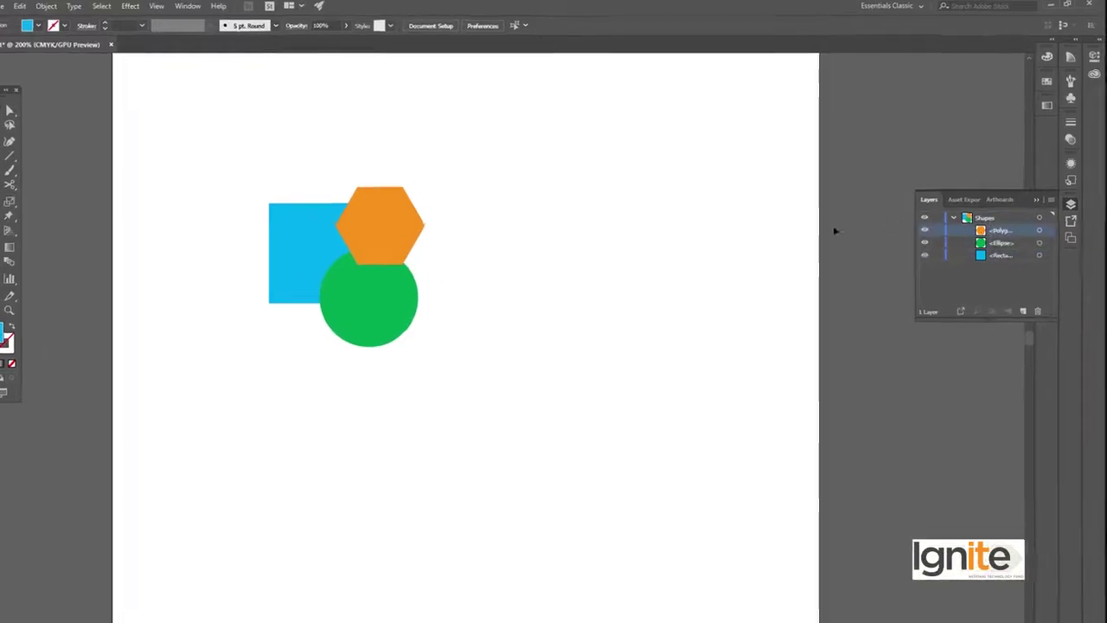
drag(324, 143, 458, 349)
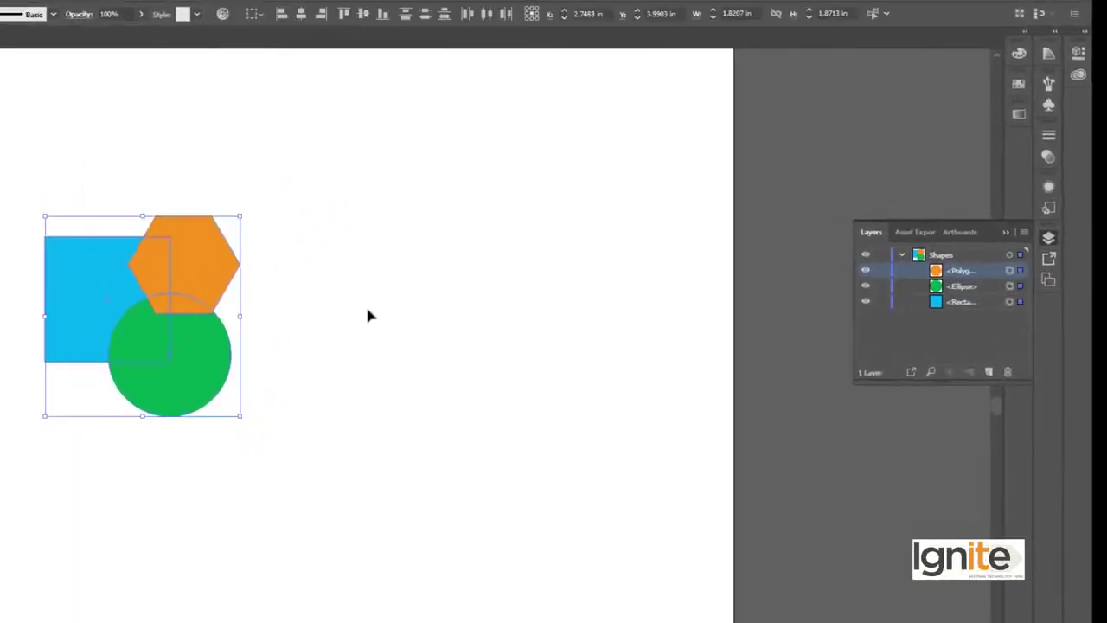
mouse_move(199, 282)
mouse_down()
mouse_move(343, 219)
mouse_move(322, 250)
mouse_up()
- Collapse the Shapes layer and enlarge the shapes from centre to about 2.35 × 2.42 in
click(904, 257)
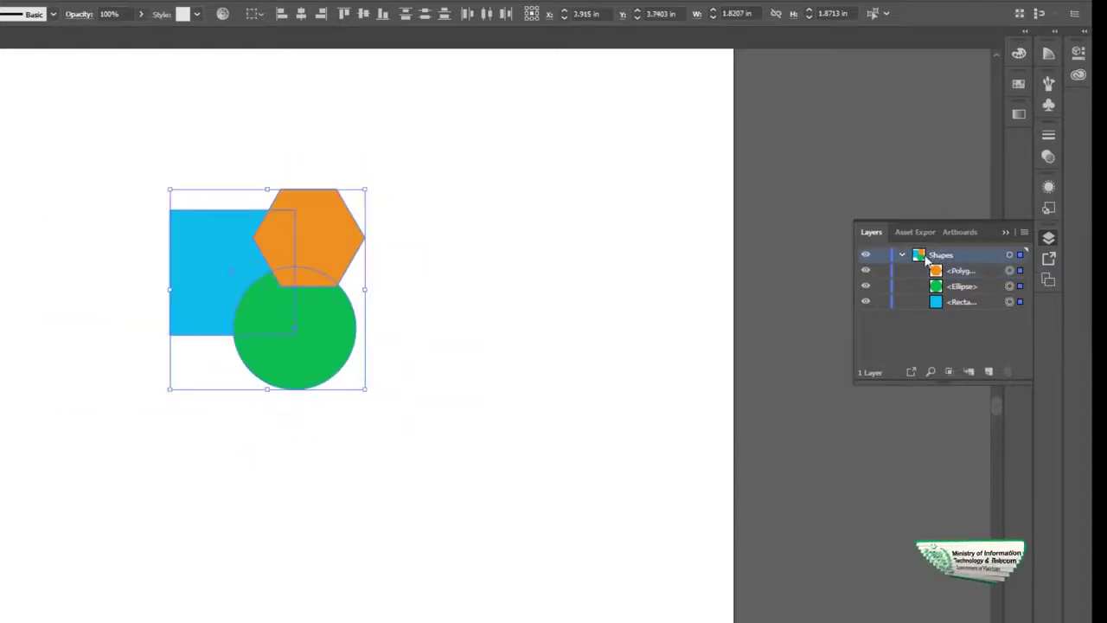
click(902, 256)
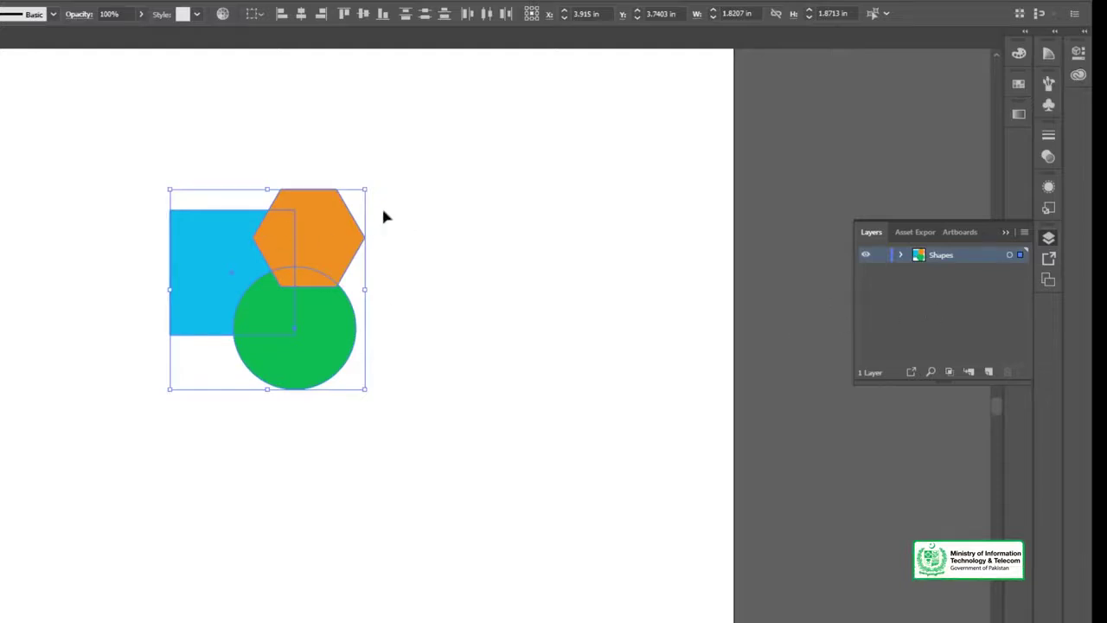
drag(368, 192, 385, 169)
drag(326, 208, 344, 254)
drag(400, 215, 410, 208)
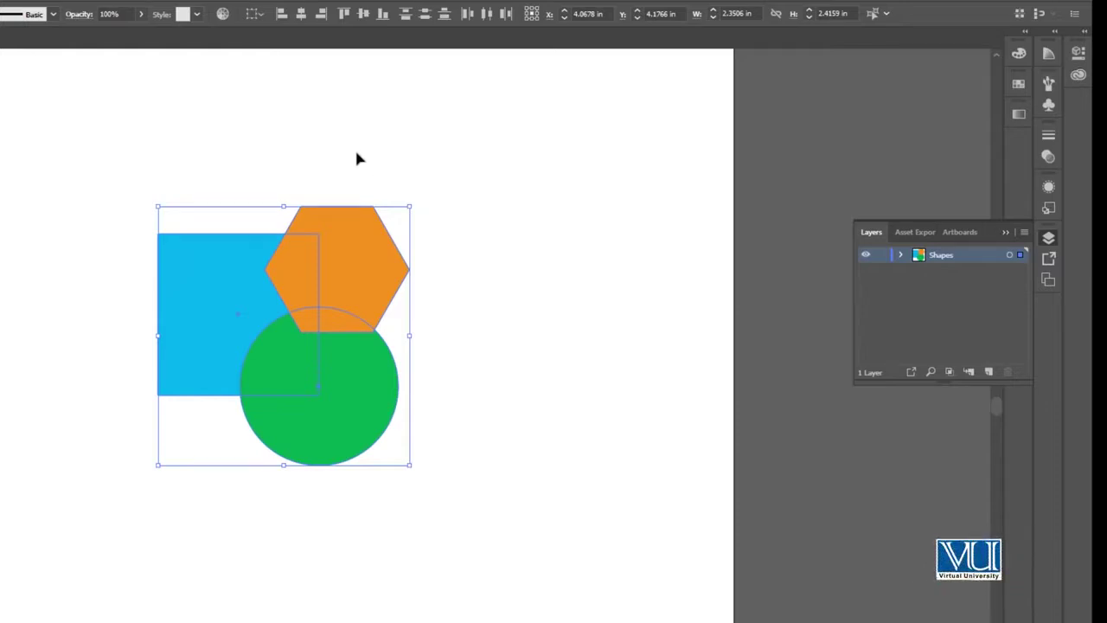
- Add a new layer and draw a 1.125 in blue circle overlapping the orange hexagon
click(359, 158)
drag(259, 156, 442, 435)
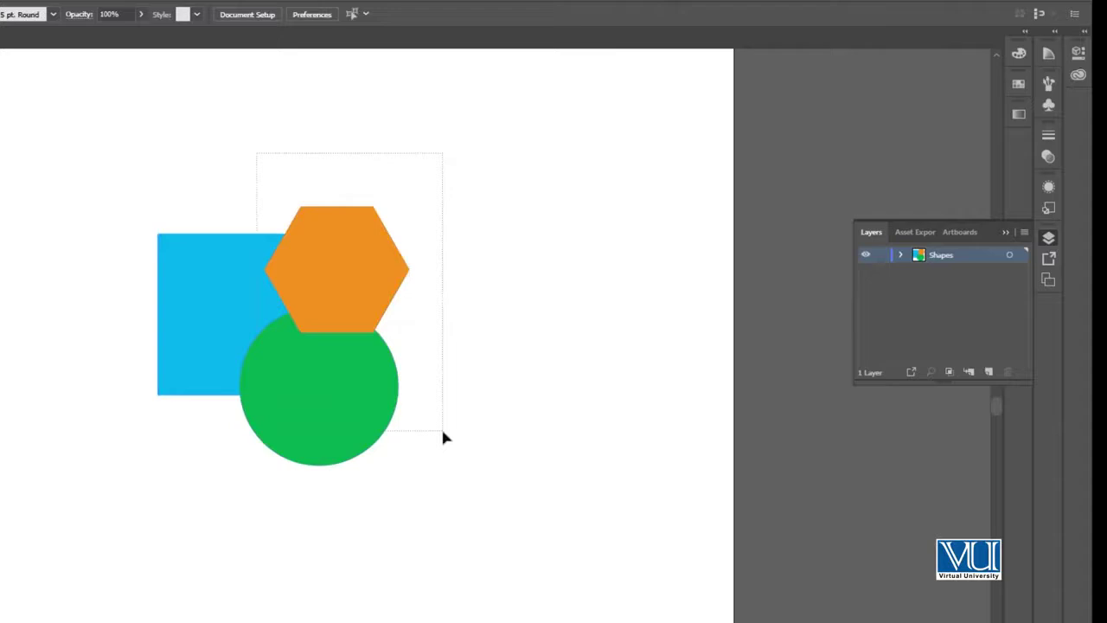
click(487, 286)
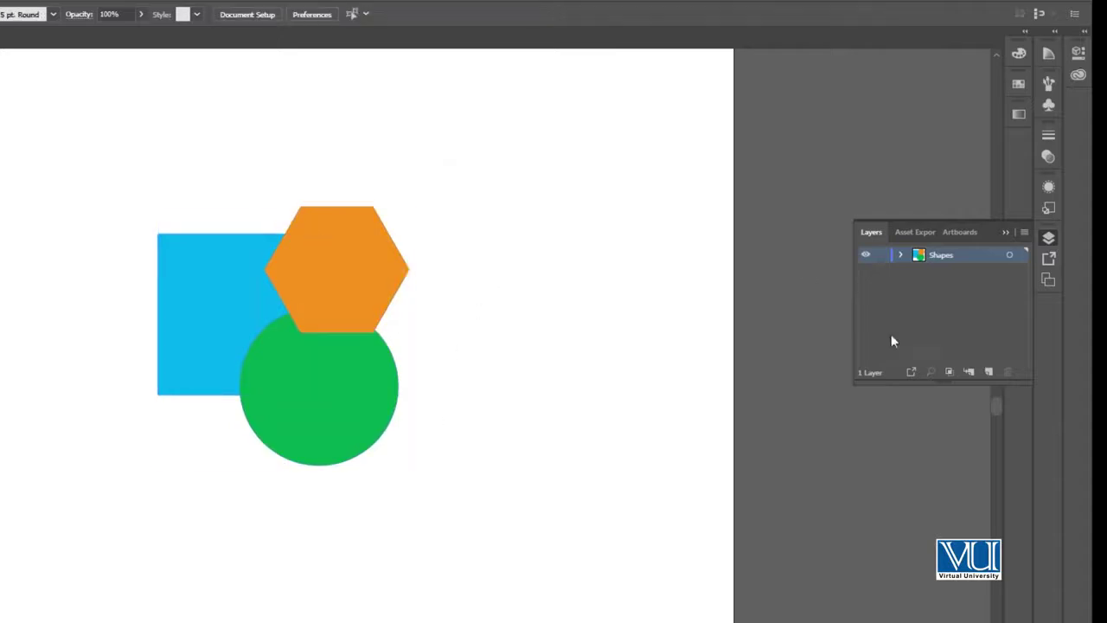
click(988, 371)
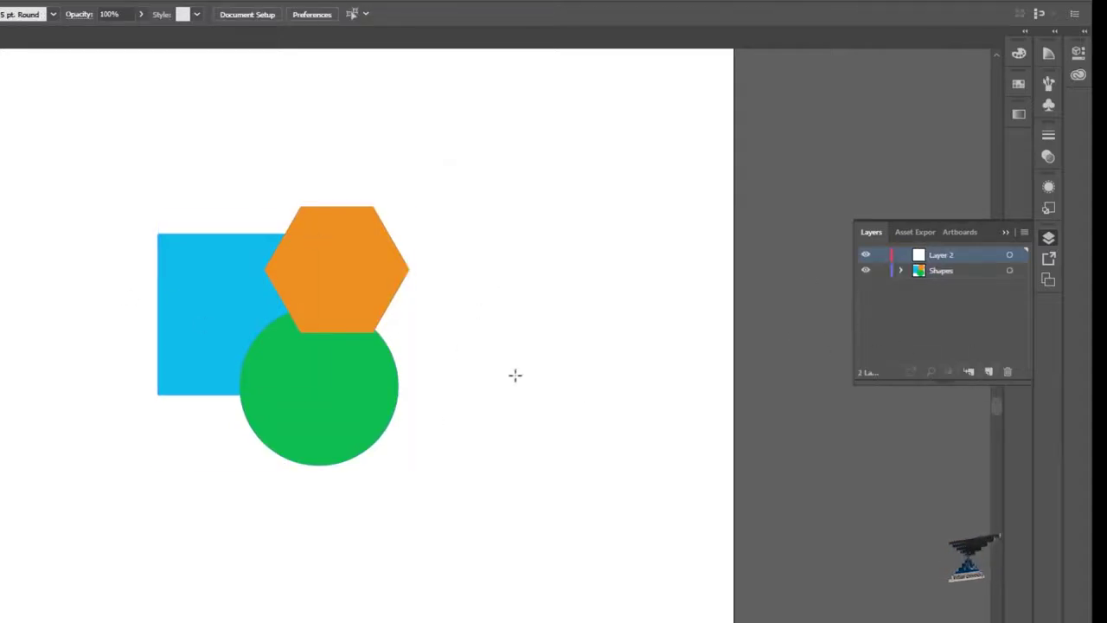
drag(453, 331, 514, 383)
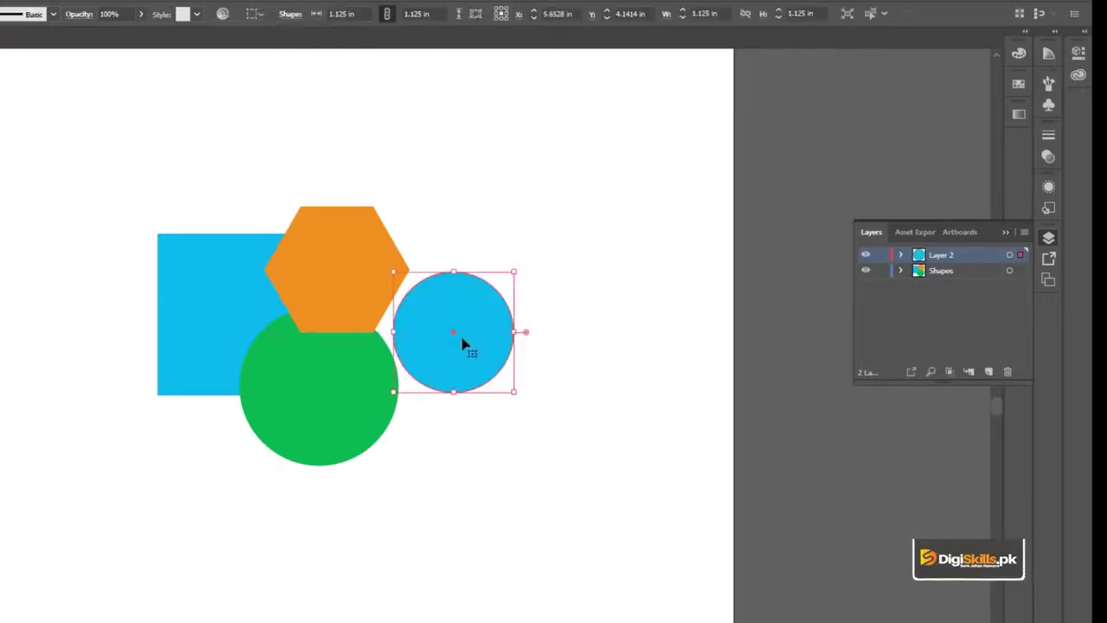
drag(463, 343, 425, 302)
- Rename Layer 2 to 'Shapes 2'
click(903, 254)
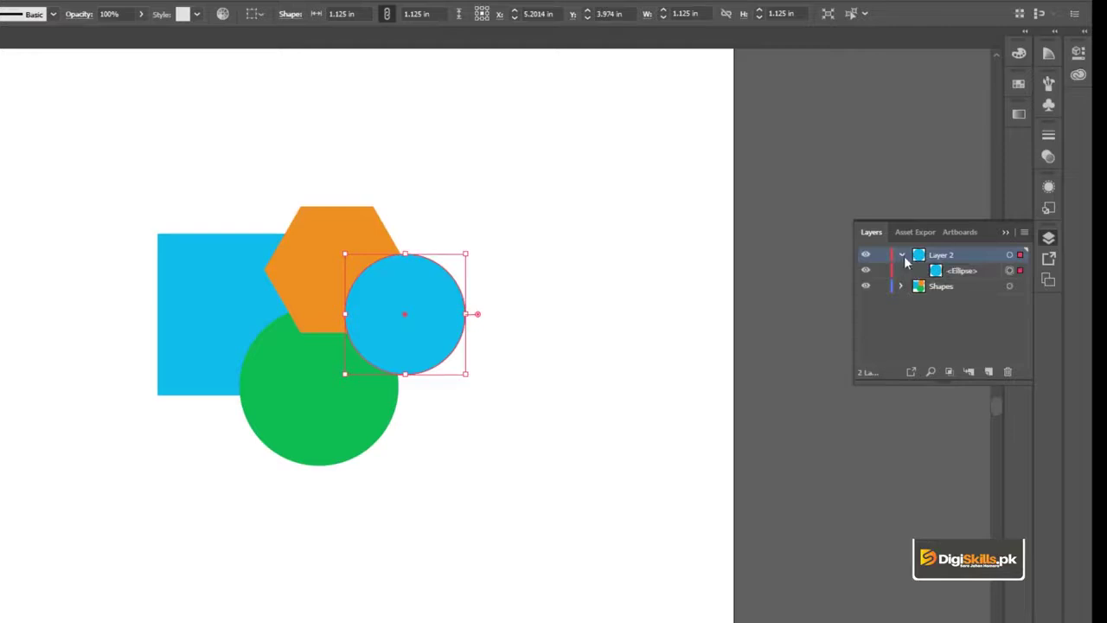
click(903, 256)
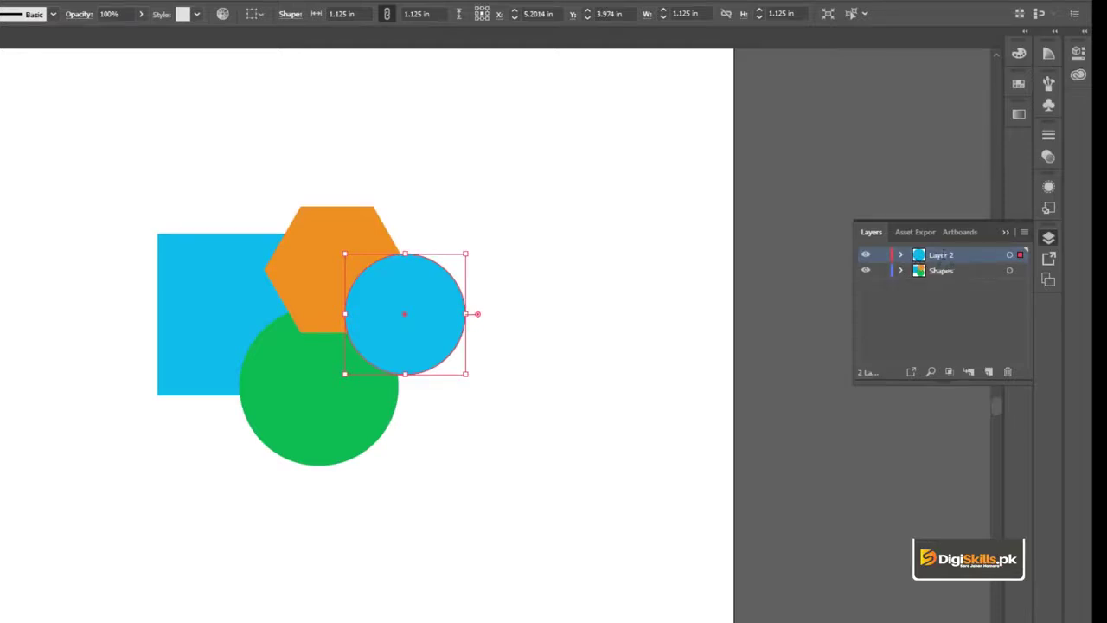
text(Shapes 2)
key(Return)
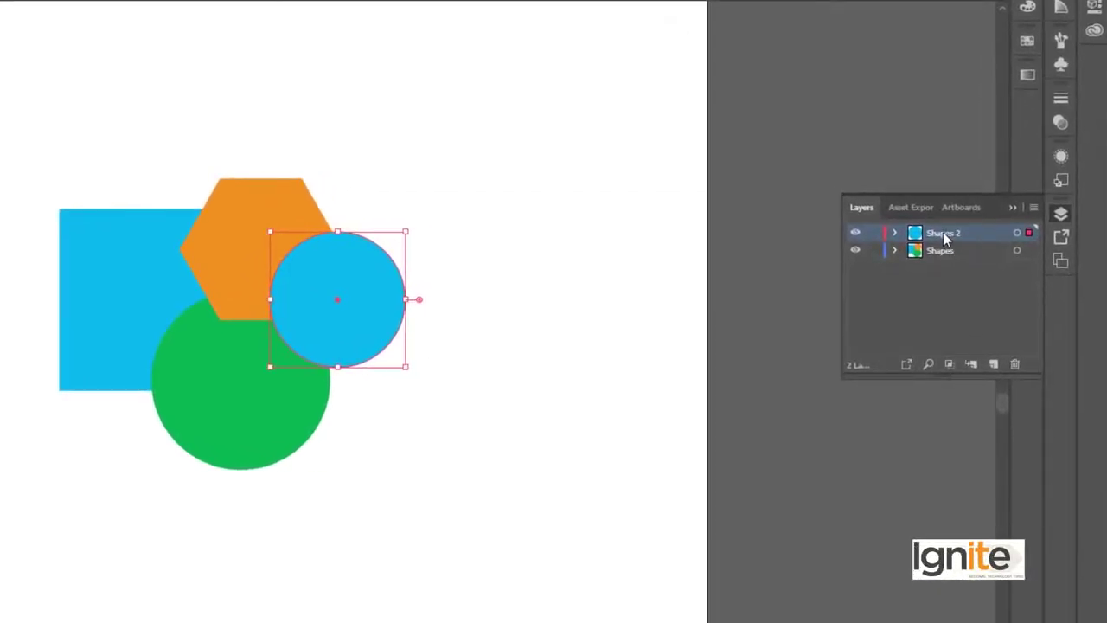
- Draw a star over the blue circle's right edge and give it a yellow fill
click(940, 252)
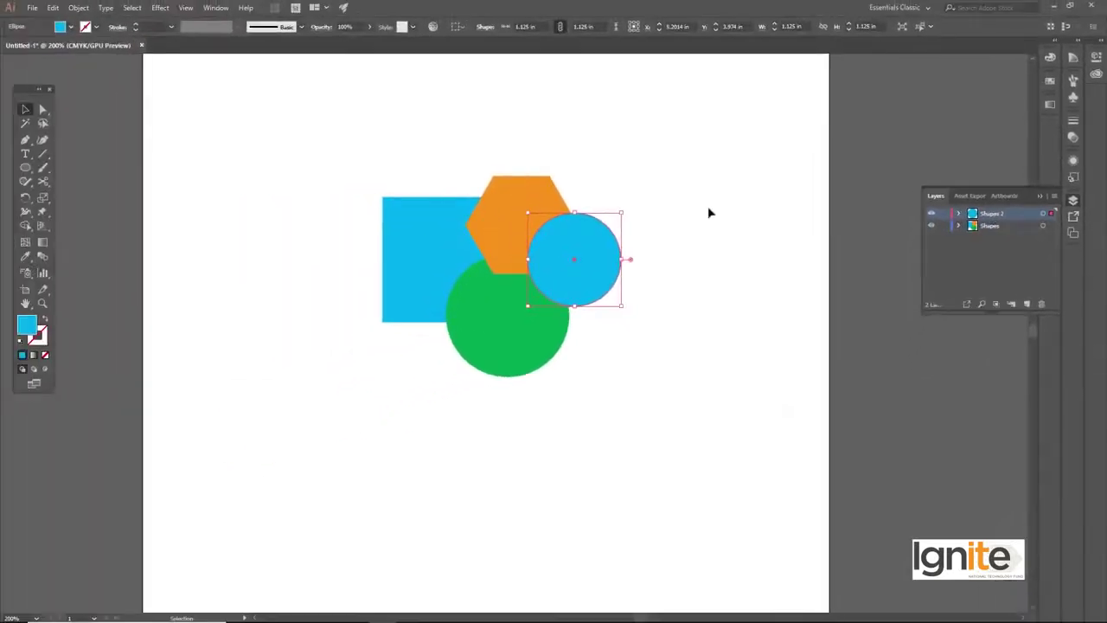
drag(25, 168, 74, 222)
mouse_move(665, 209)
mouse_down()
mouse_move(703, 232)
mouse_move(632, 254)
mouse_up()
key(v)
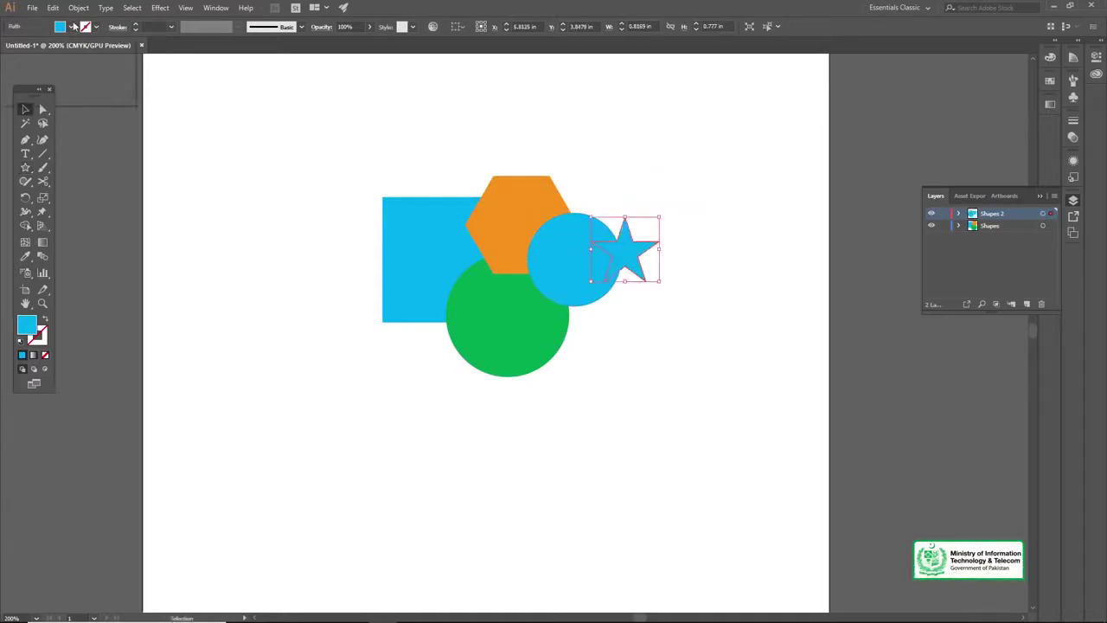
click(73, 26)
click(103, 48)
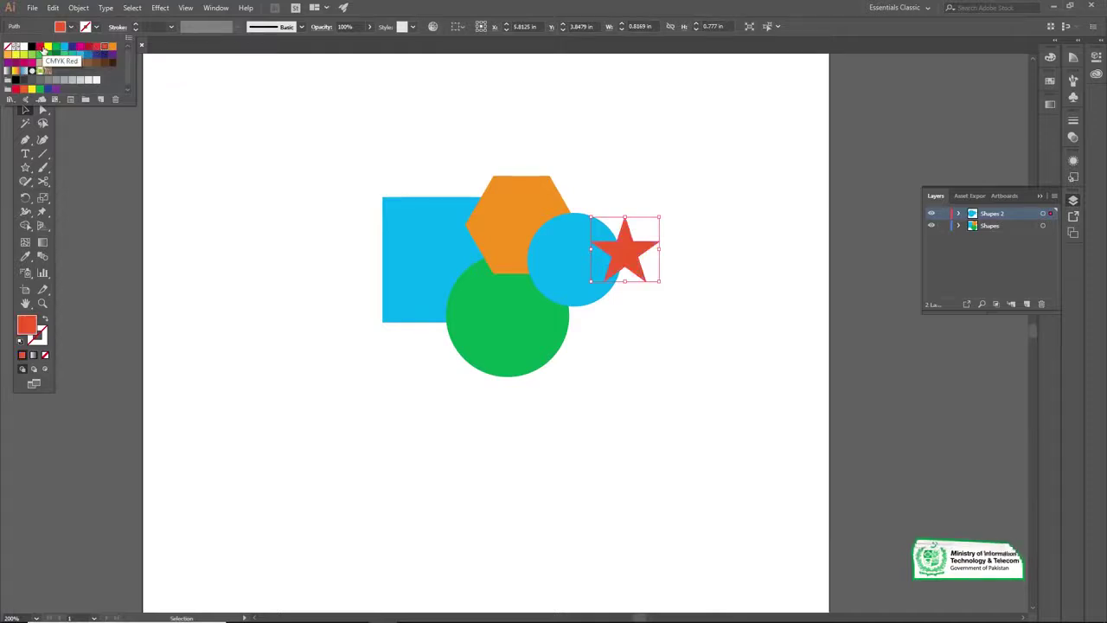
click(46, 47)
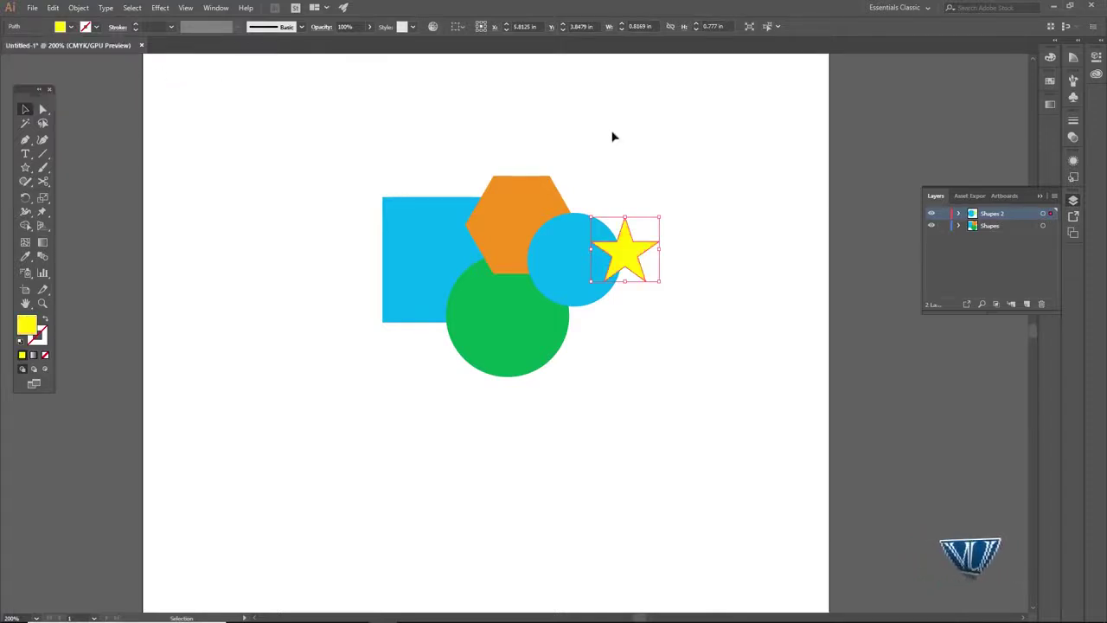
click(625, 171)
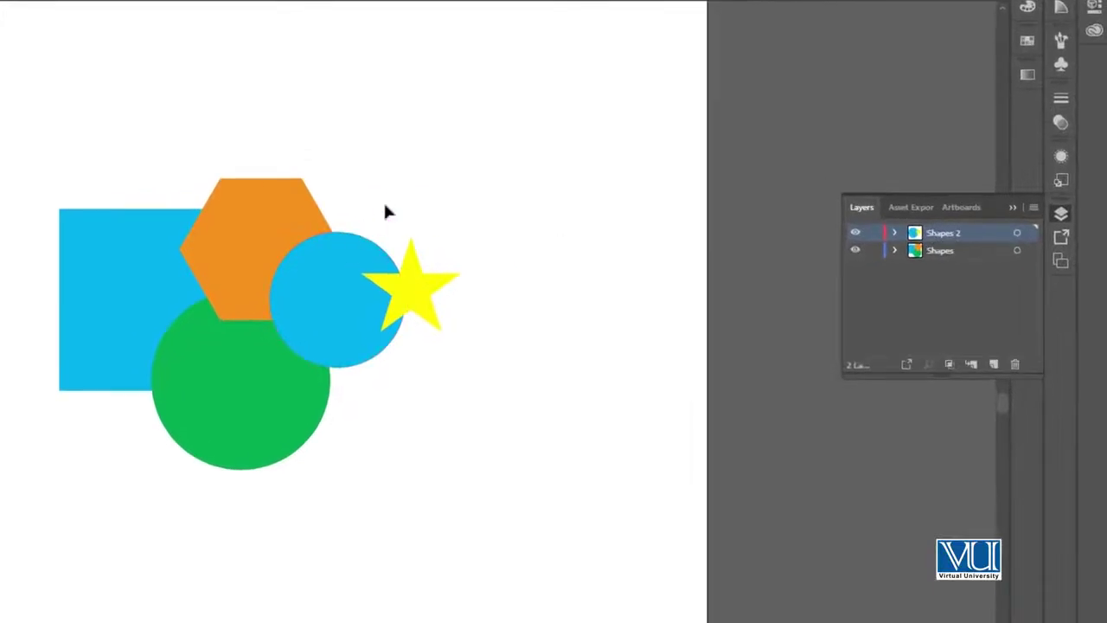
- Move the blue circle and yellow star right, and the square, hexagon and green circle left
mouse_move(364, 291)
mouse_down()
mouse_move(413, 315)
mouse_move(366, 306)
mouse_move(368, 260)
mouse_up()
click(91, 153)
drag(232, 218, 420, 207)
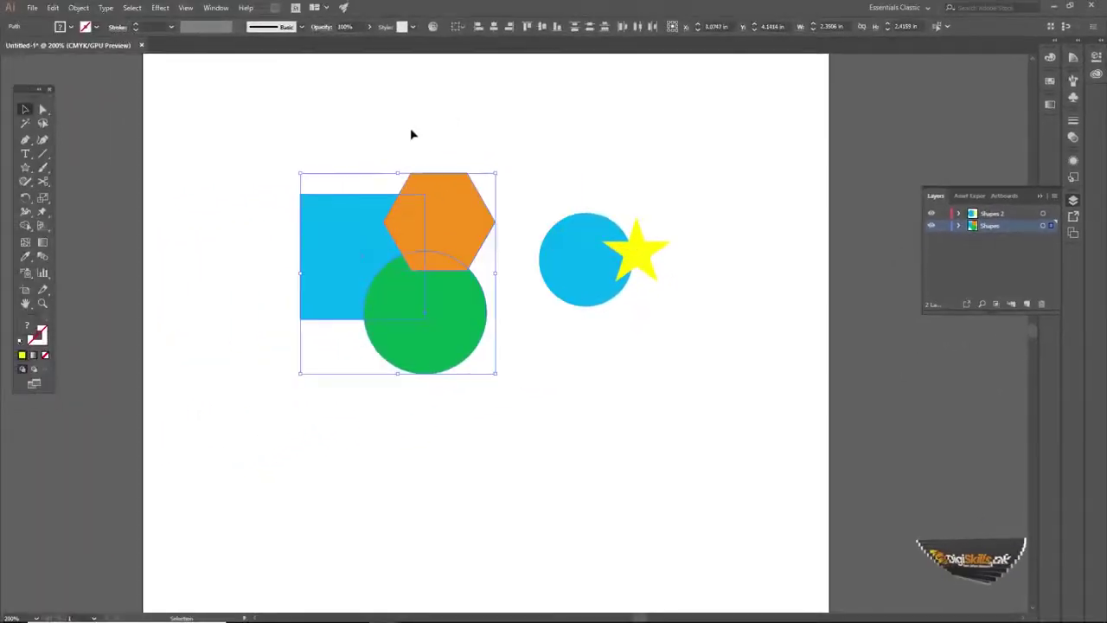
drag(346, 110, 699, 410)
drag(472, 219, 482, 210)
mouse_move(490, 251)
mouse_down()
mouse_move(485, 228)
mouse_move(490, 278)
mouse_up()
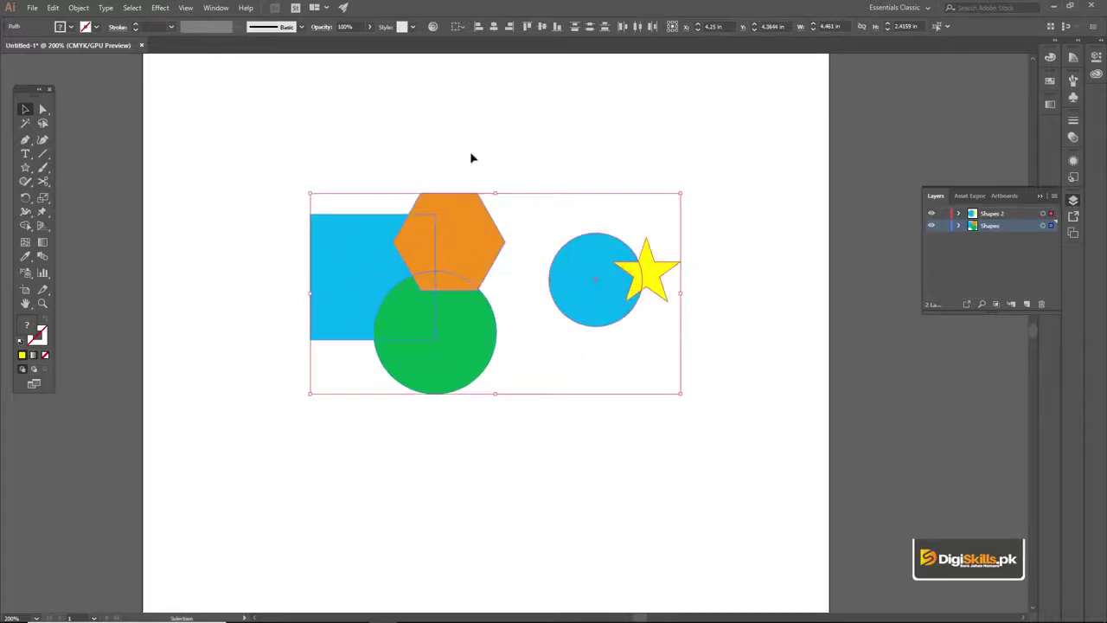
click(471, 157)
drag(605, 250, 652, 262)
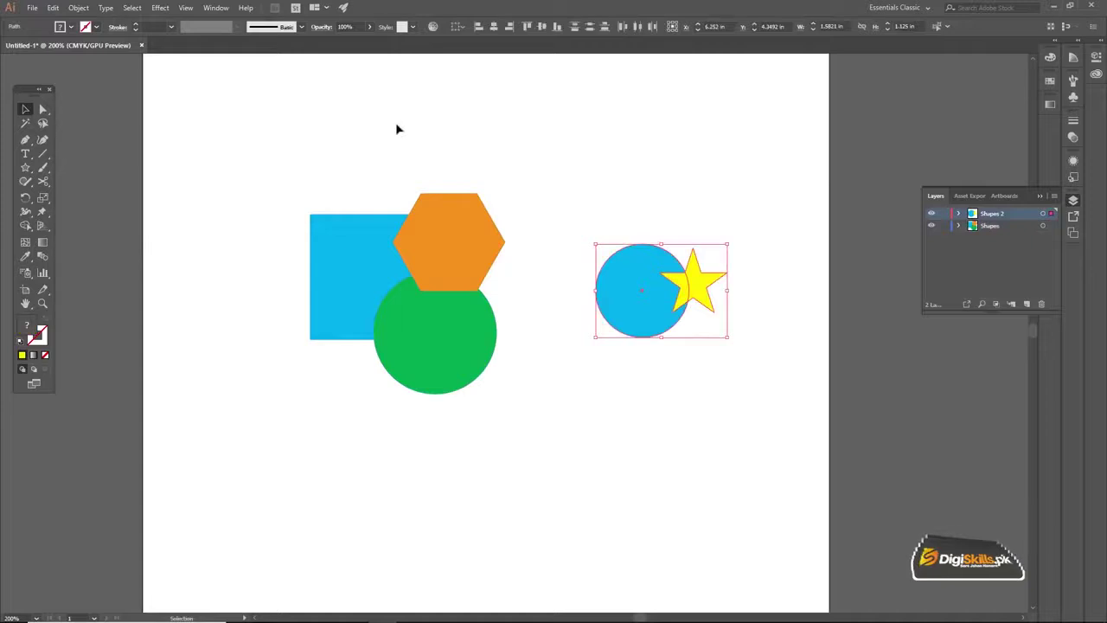
click(453, 264)
drag(448, 229, 406, 204)
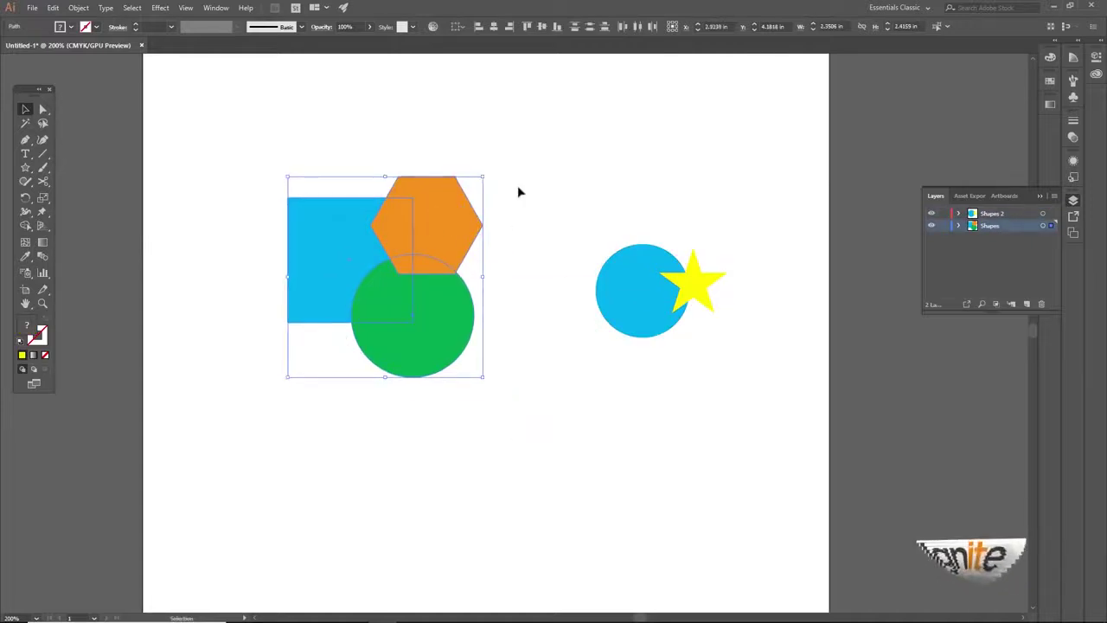
click(521, 189)
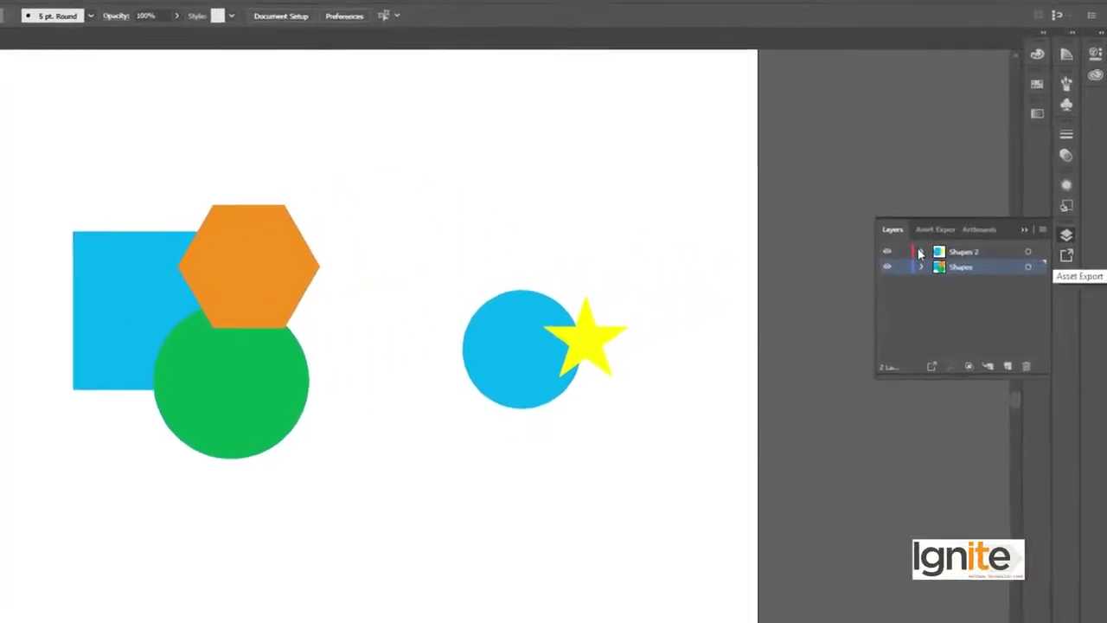
click(920, 252)
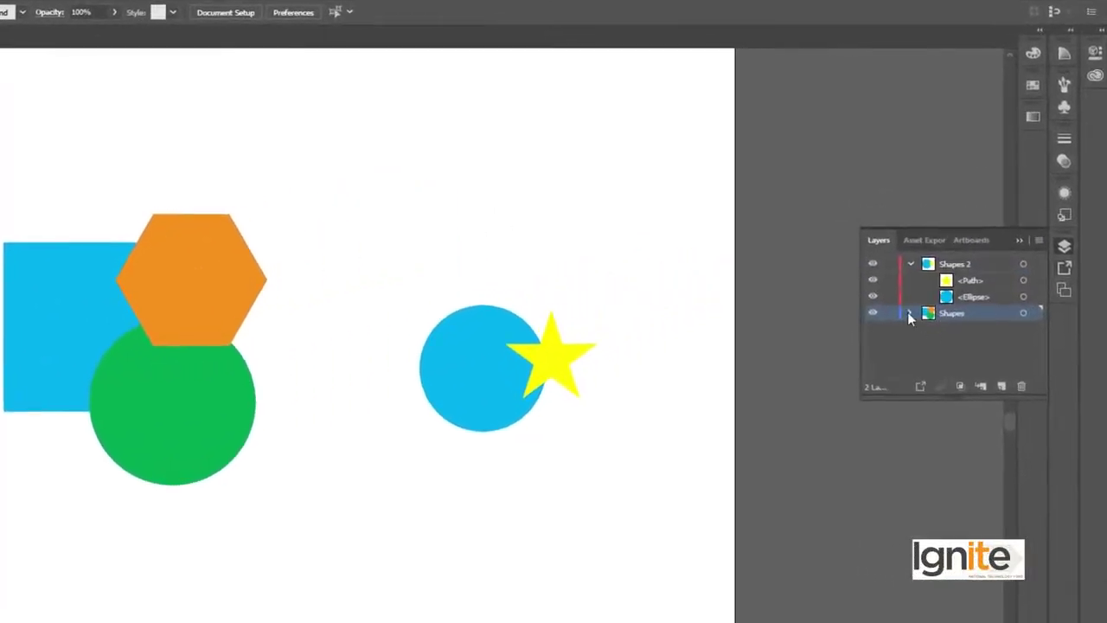
click(910, 312)
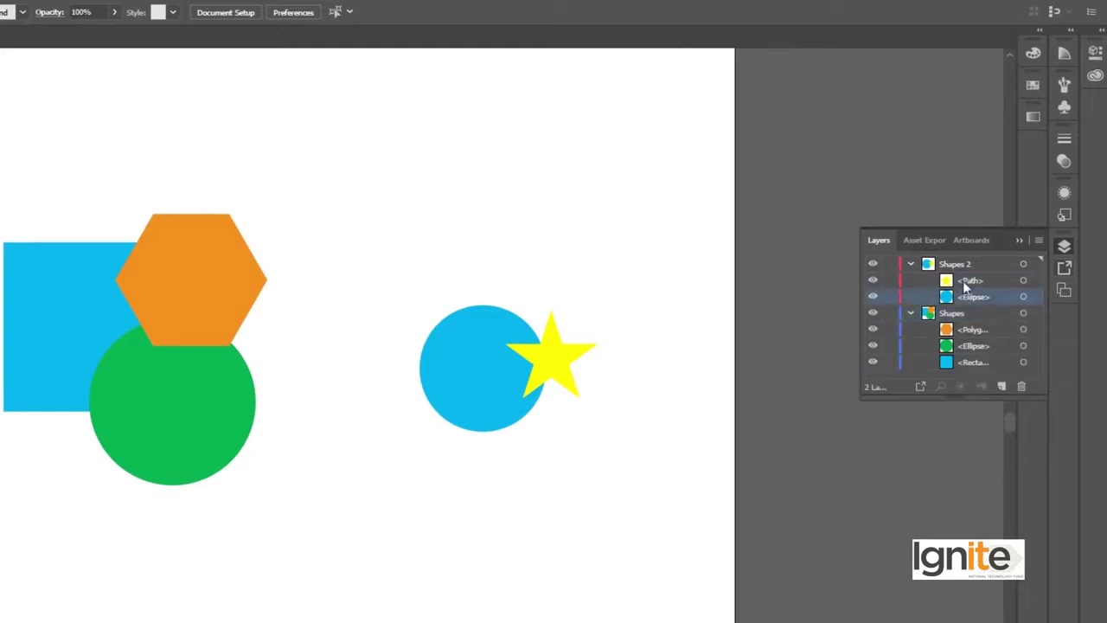
click(872, 280)
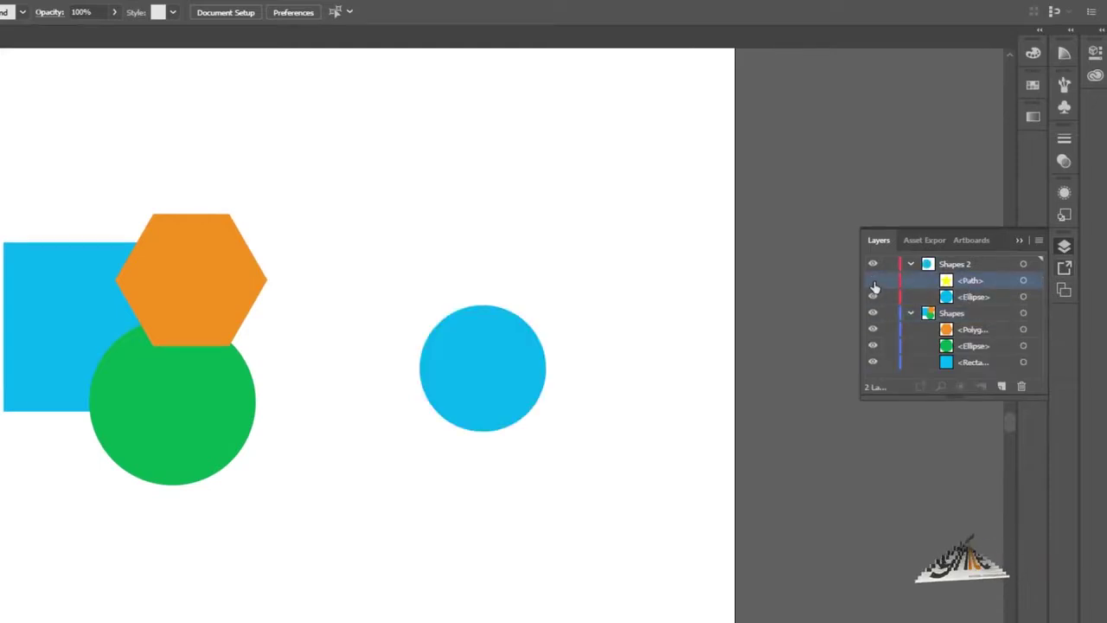
click(873, 280)
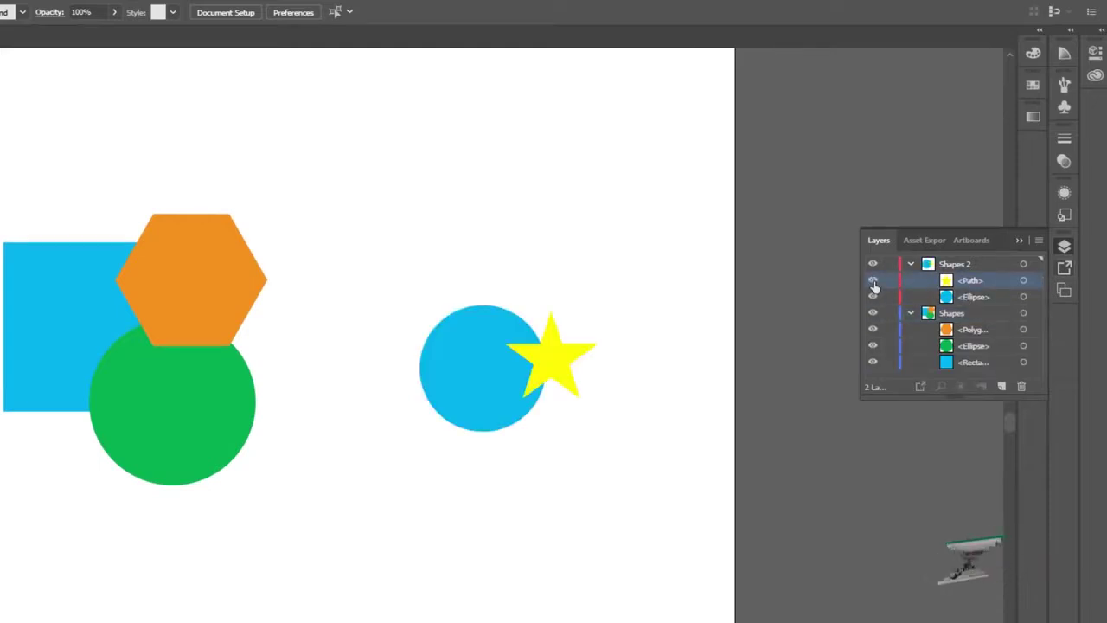
click(949, 333)
click(873, 331)
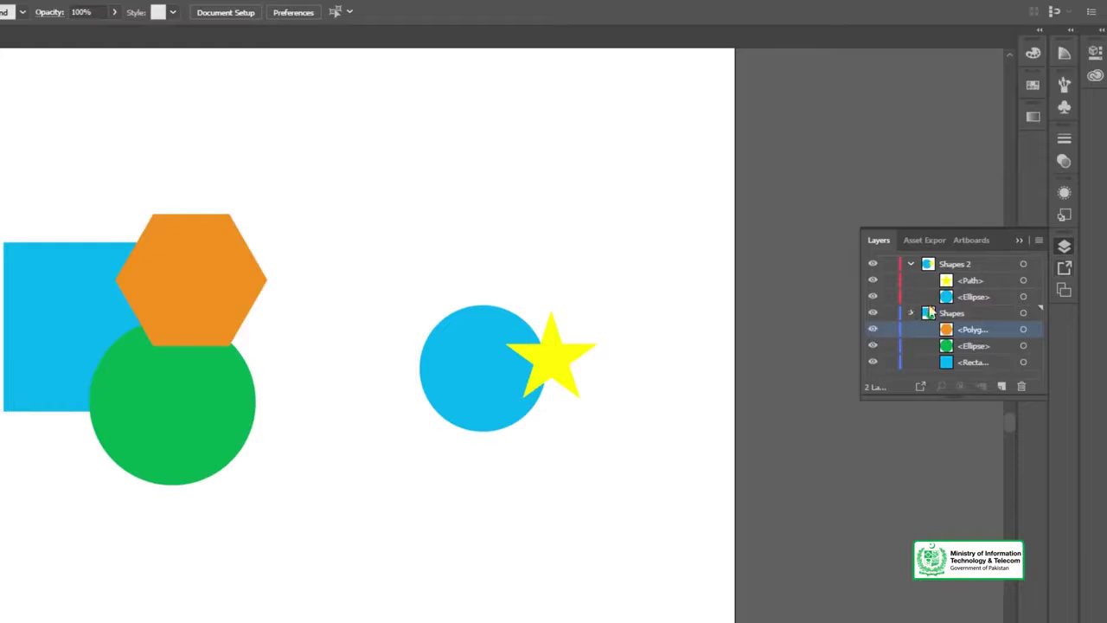
click(911, 312)
click(910, 264)
click(936, 268)
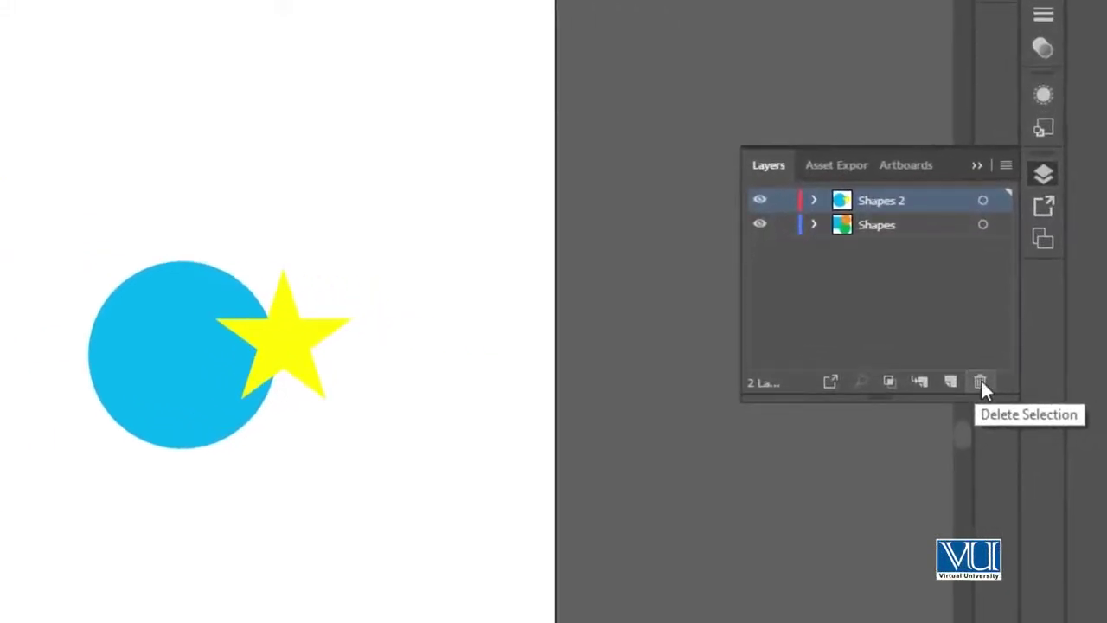
- Delete the Shapes 2 layer with its blue circle and yellow star, then move the hexagon and green circle right of the square
click(982, 383)
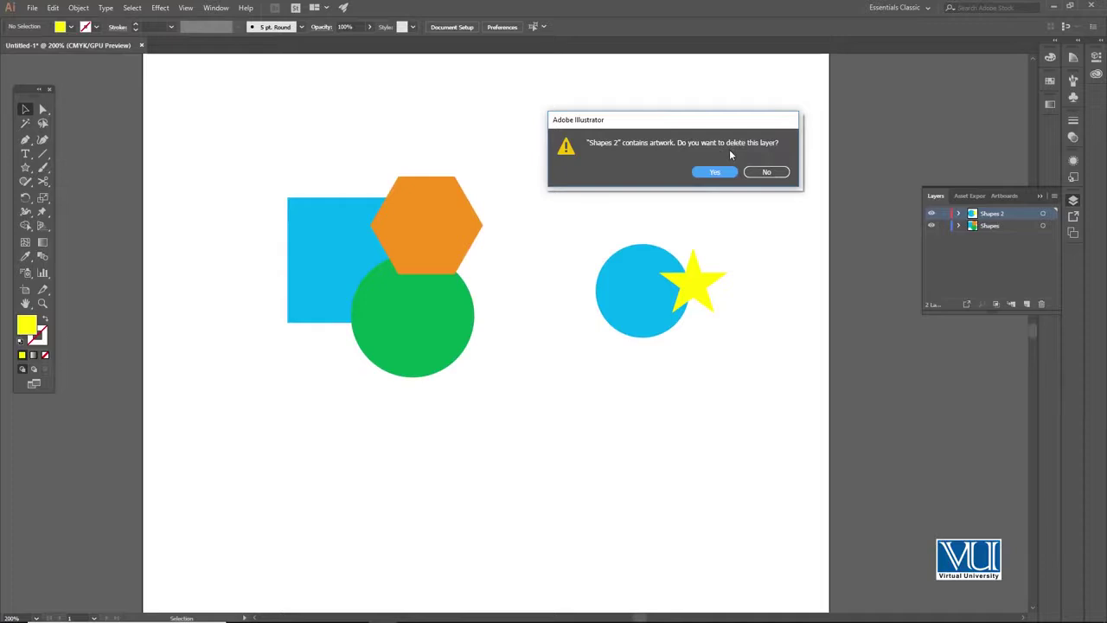
click(718, 172)
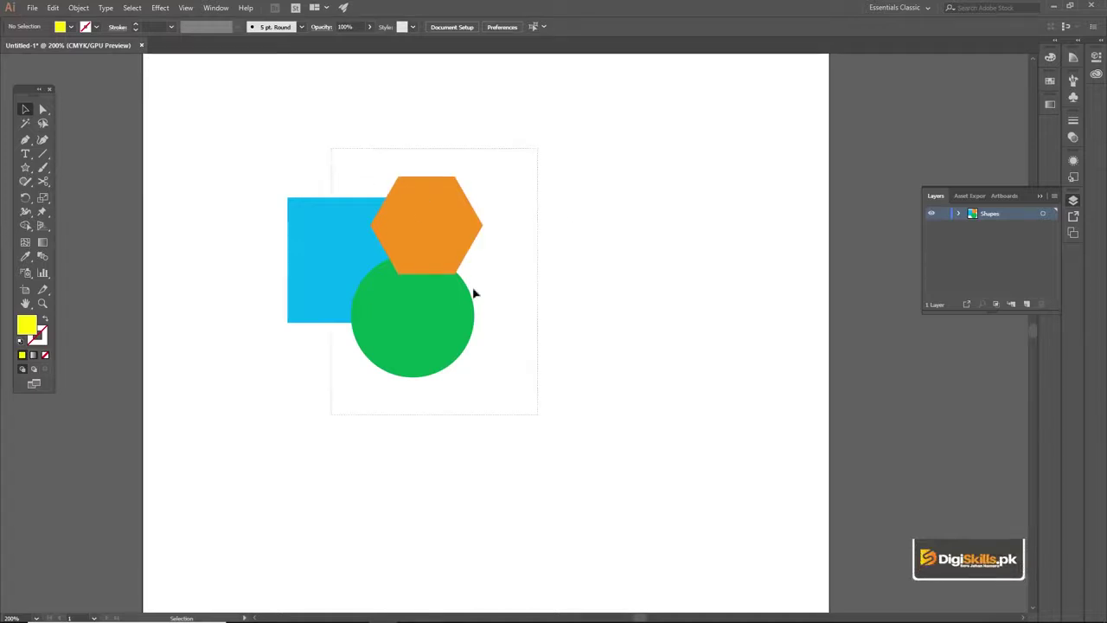
drag(445, 208, 684, 235)
click(462, 154)
drag(452, 338, 653, 338)
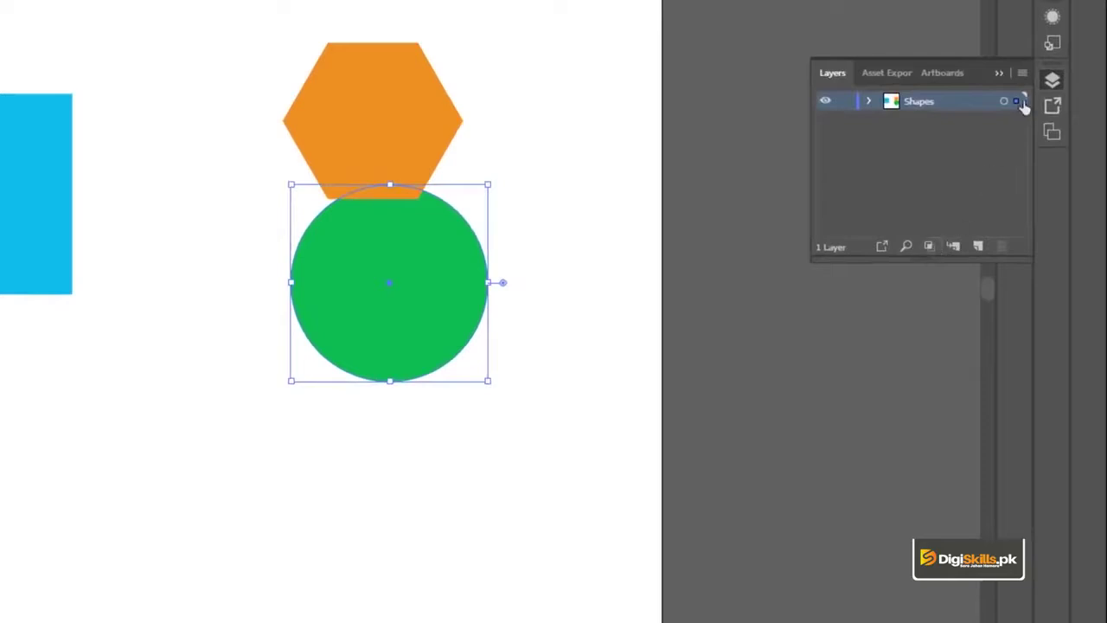
- Create Layer 2 above Shapes from the Layers panel menu, with its layer colour set to Green
click(1023, 73)
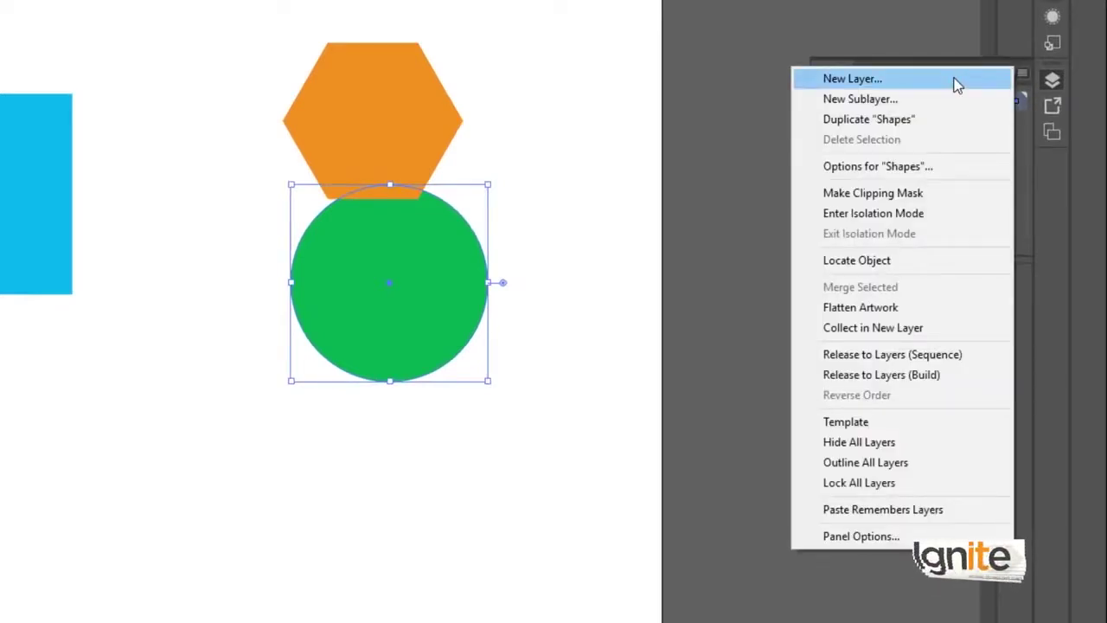
click(956, 80)
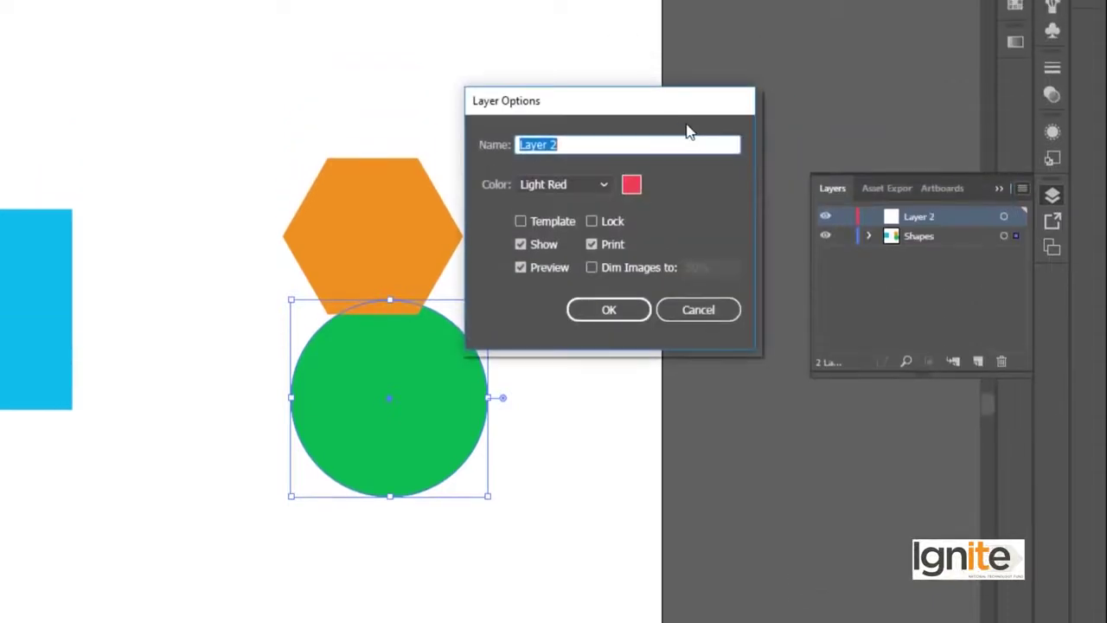
drag(679, 104, 722, 65)
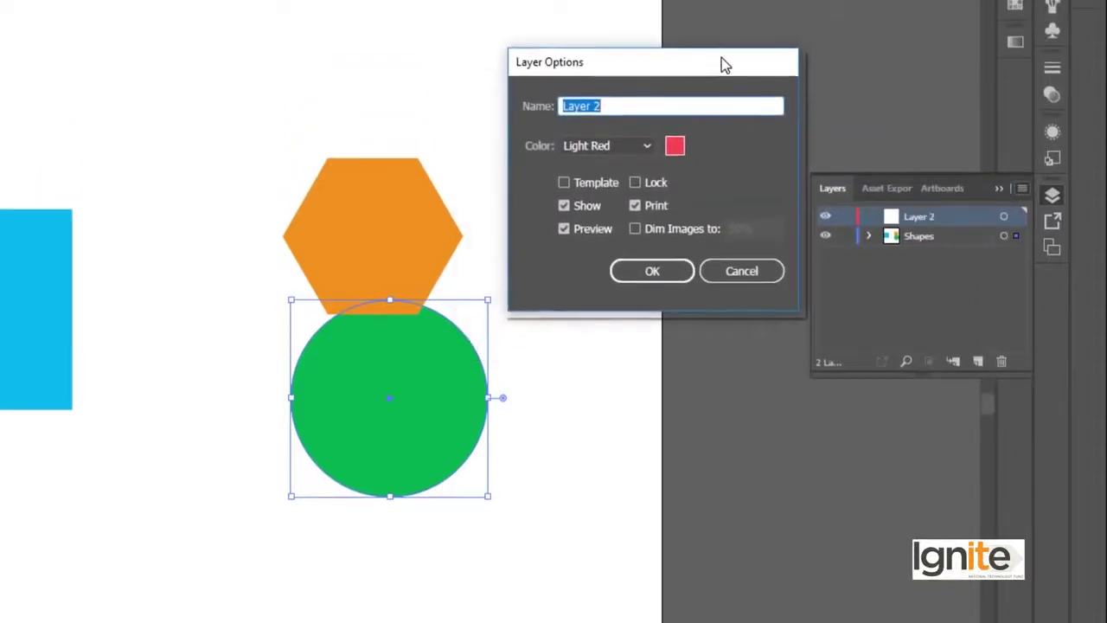
click(621, 105)
click(595, 145)
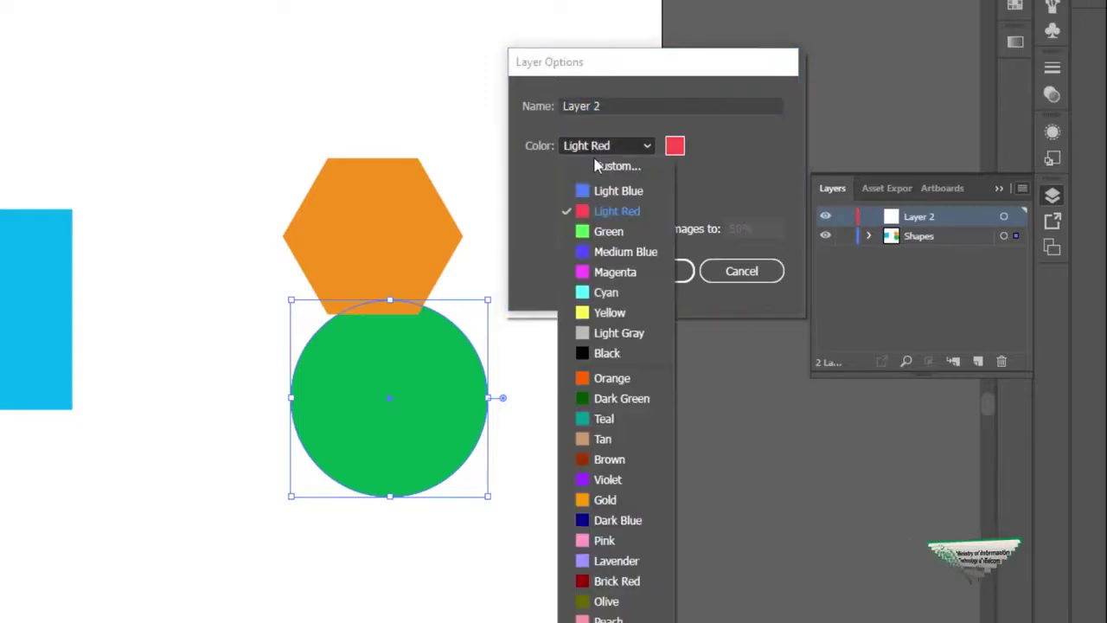
click(605, 233)
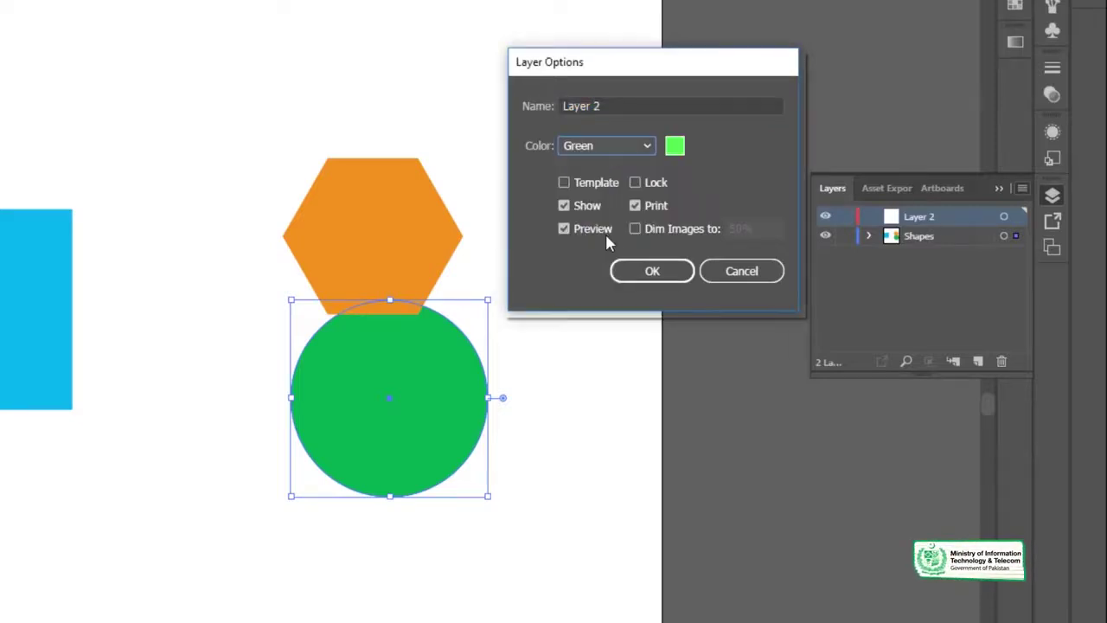
click(655, 271)
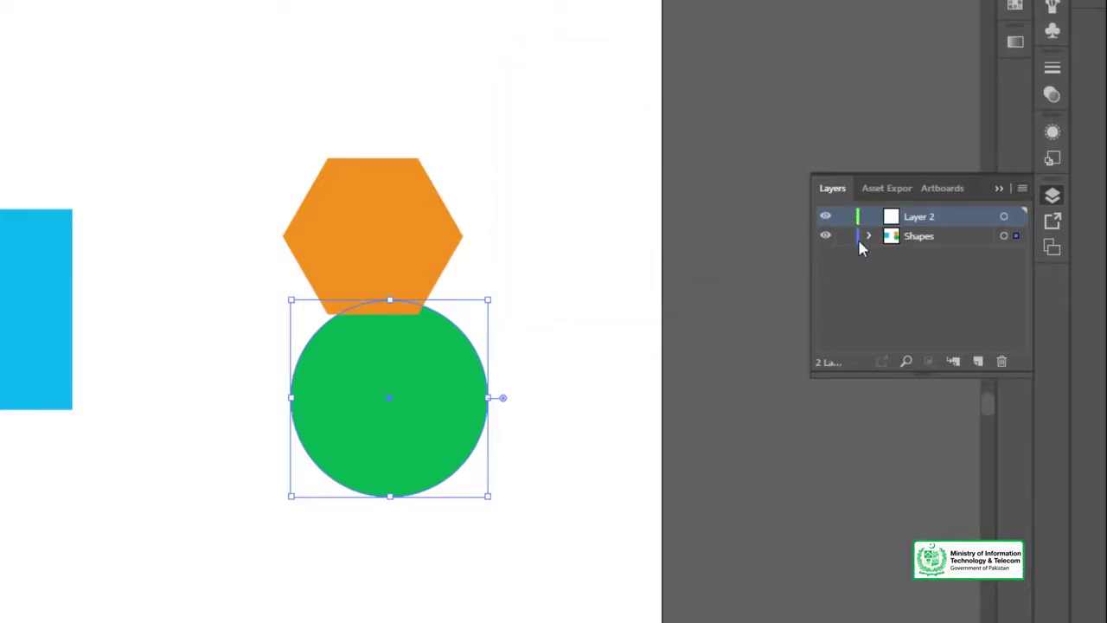
- Make Layer 2 the active layer and draw a green star on it
click(909, 242)
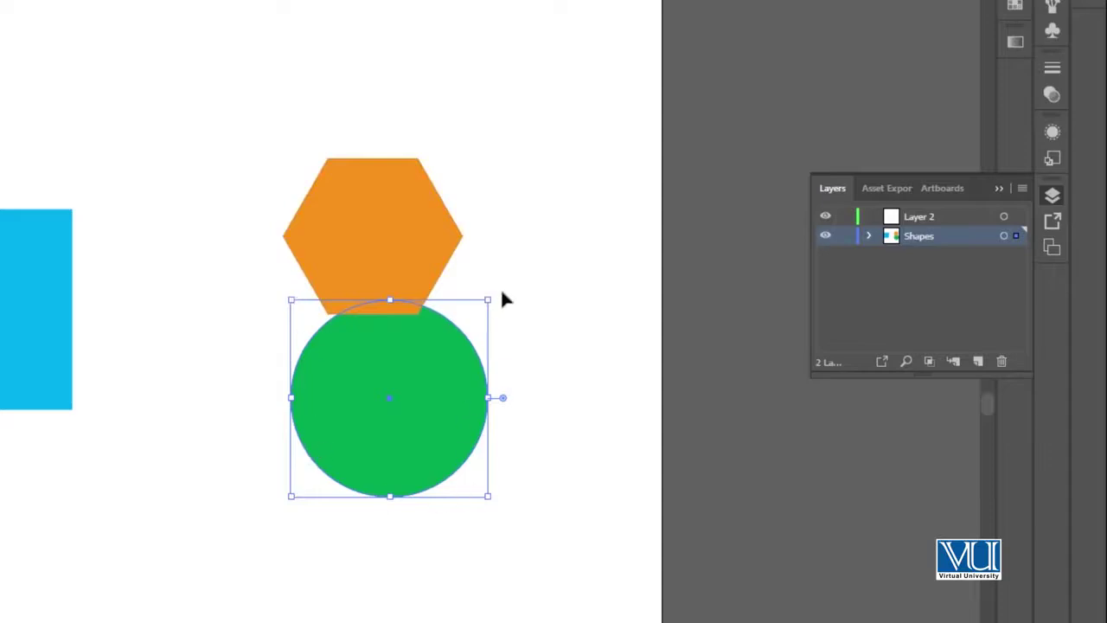
click(921, 221)
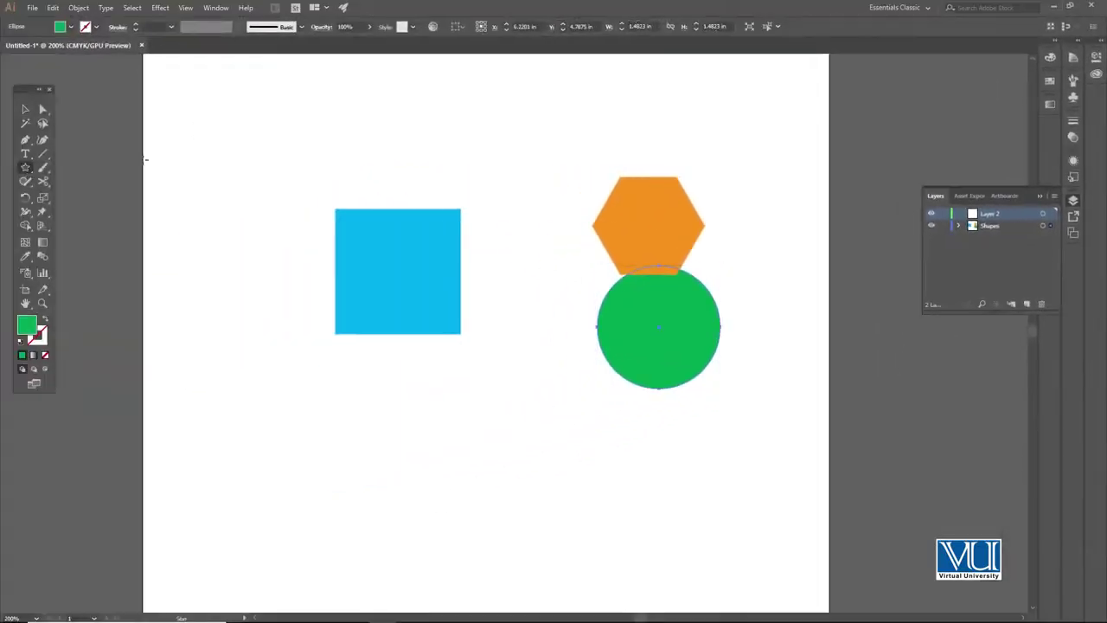
mouse_move(203, 154)
mouse_down()
mouse_move(241, 185)
mouse_move(465, 148)
mouse_up()
key(v)
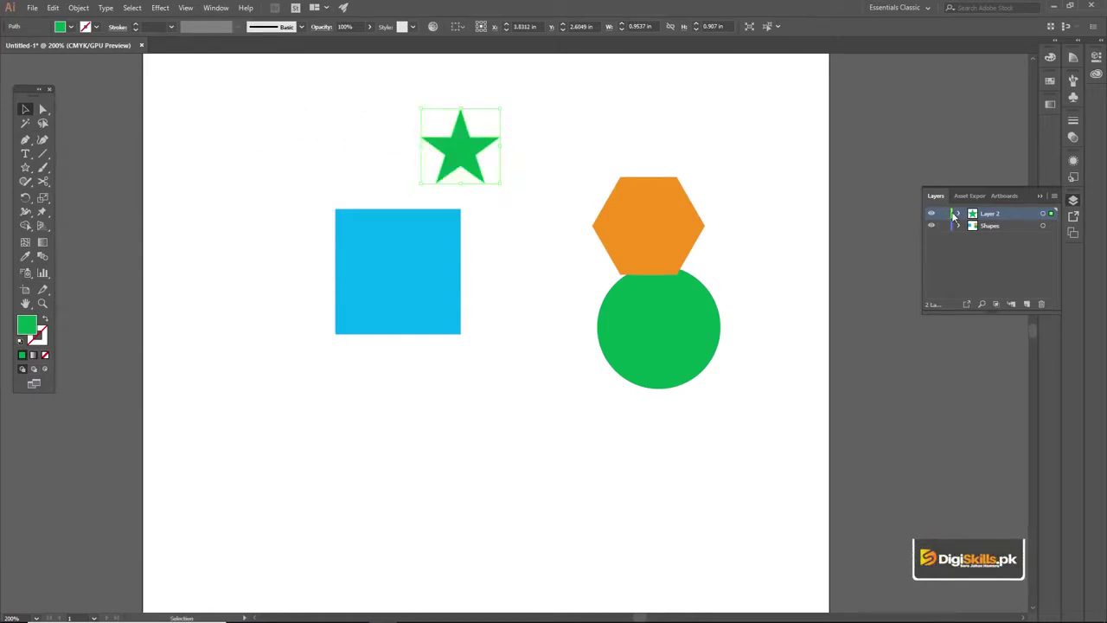
- Move the star down between the blue square and the orange hexagon
click(458, 94)
click(460, 124)
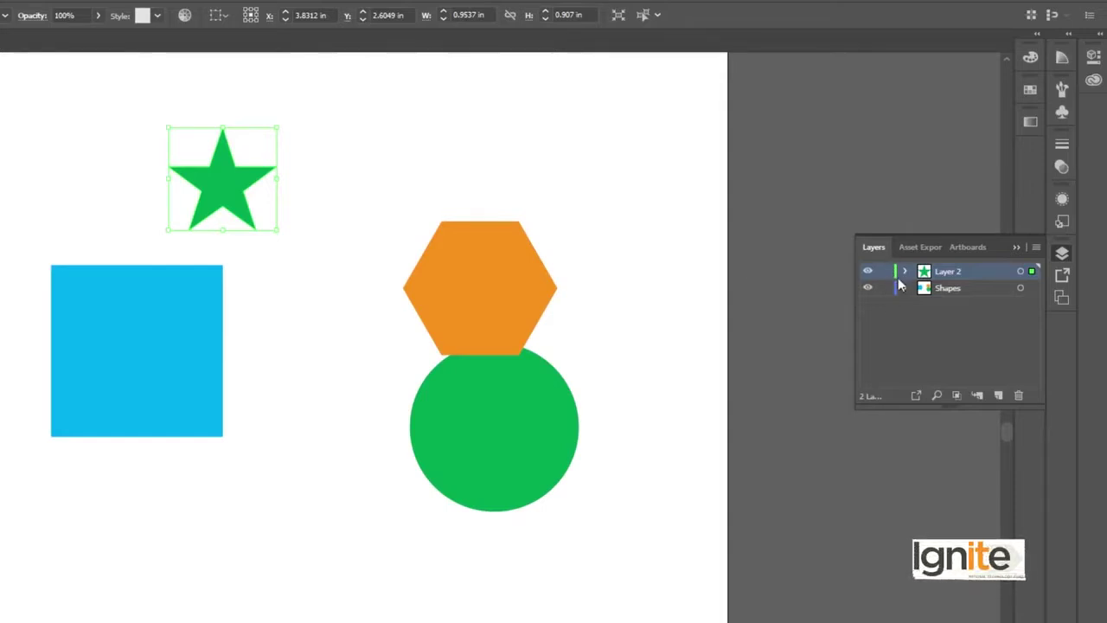
click(330, 150)
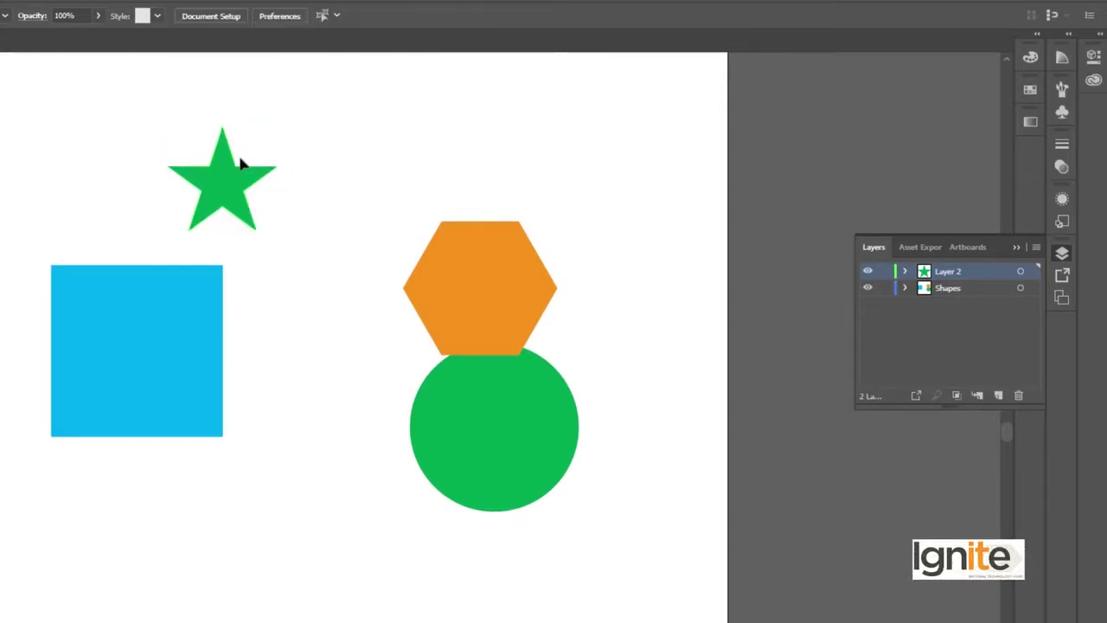
drag(240, 180, 331, 305)
click(432, 405)
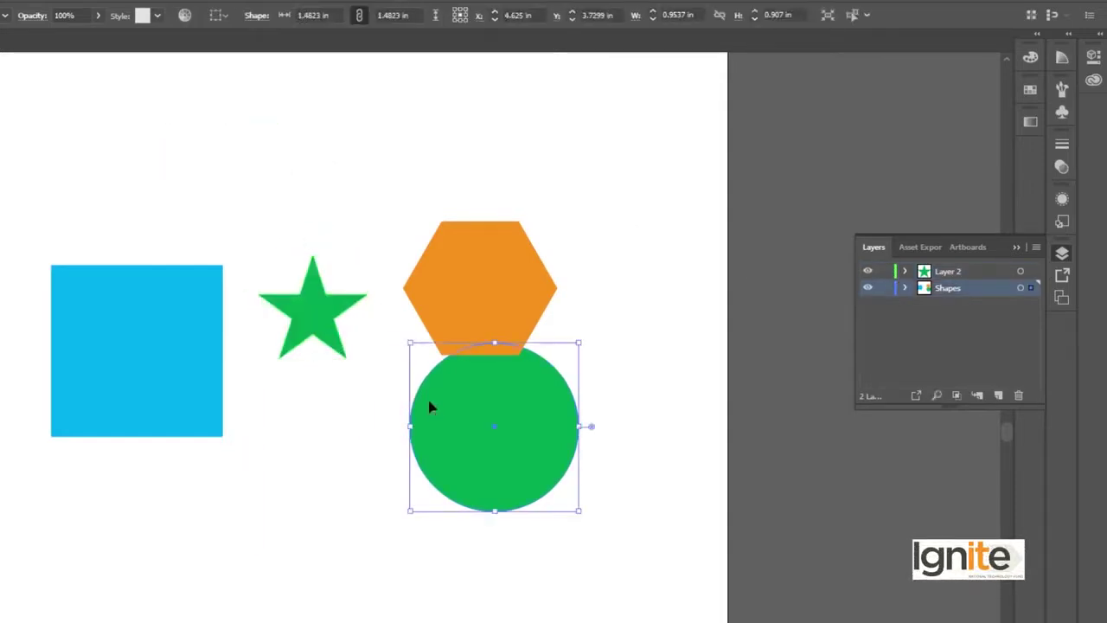
- Delete the square, star and orange hexagon, and move the green circle up and left
click(303, 124)
drag(182, 205, 366, 455)
key(Delete)
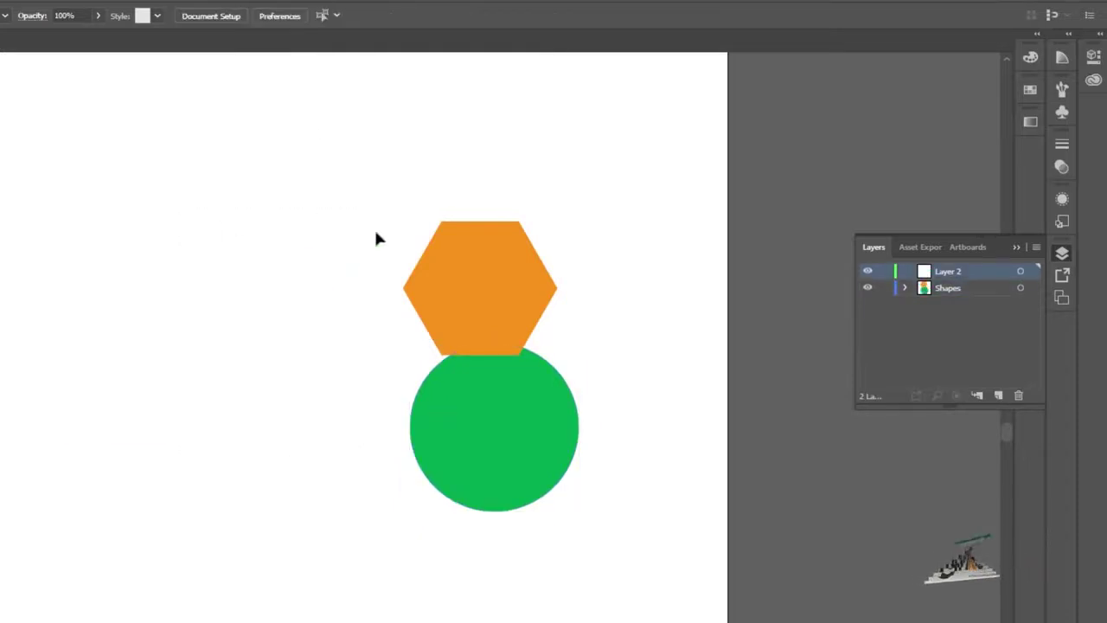
click(500, 290)
key(Delete)
drag(508, 421, 259, 301)
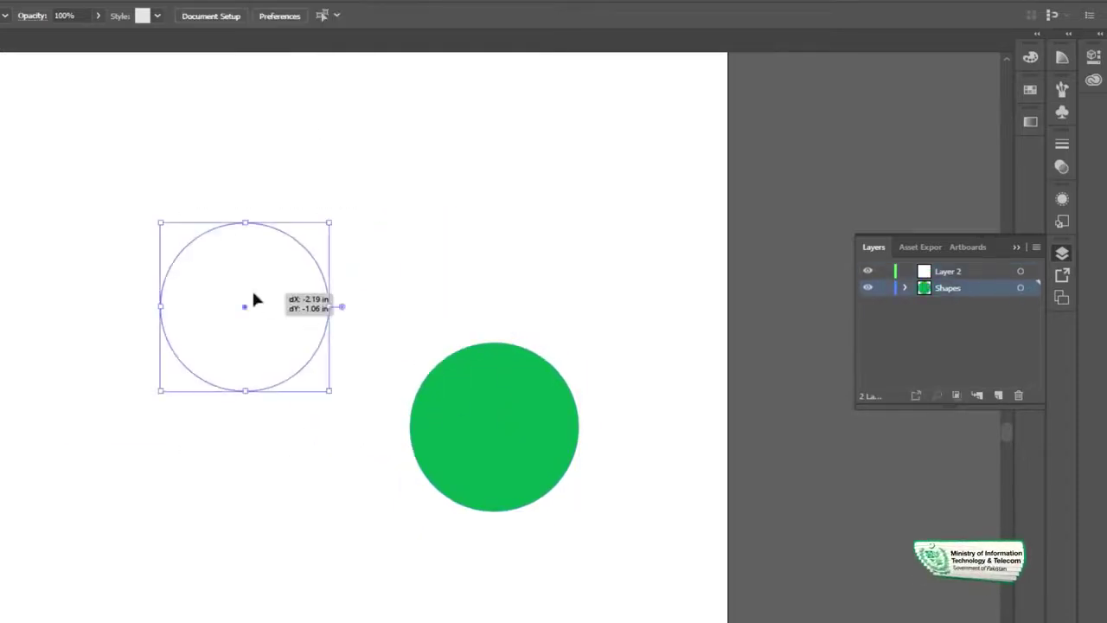
- Delete Layer 2, leaving only the Shapes layer
click(980, 271)
click(1018, 395)
click(1032, 154)
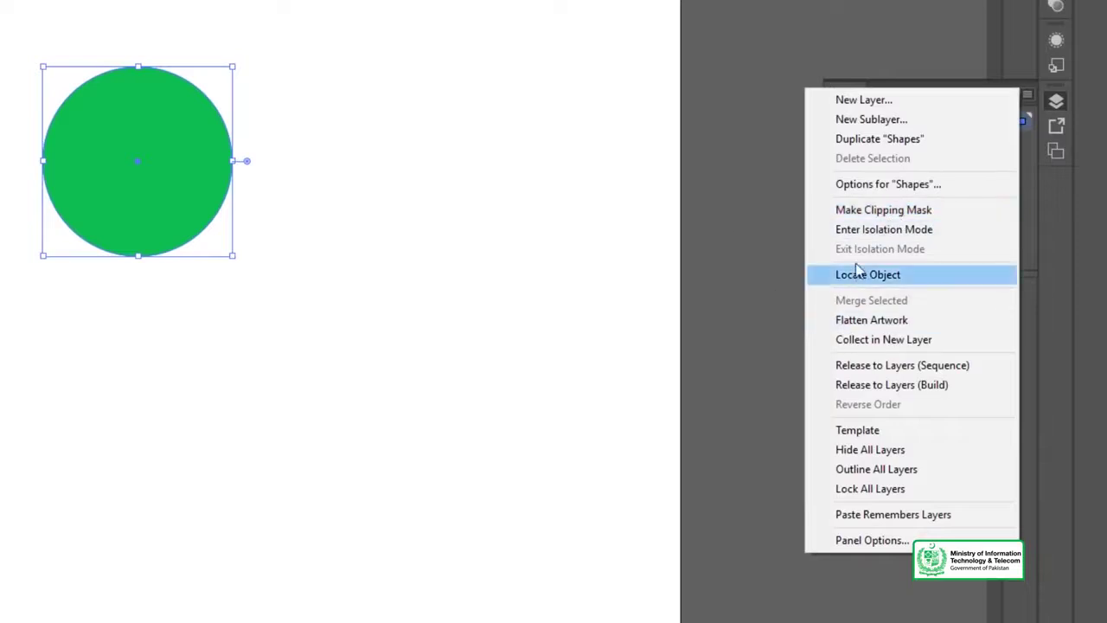
click(637, 180)
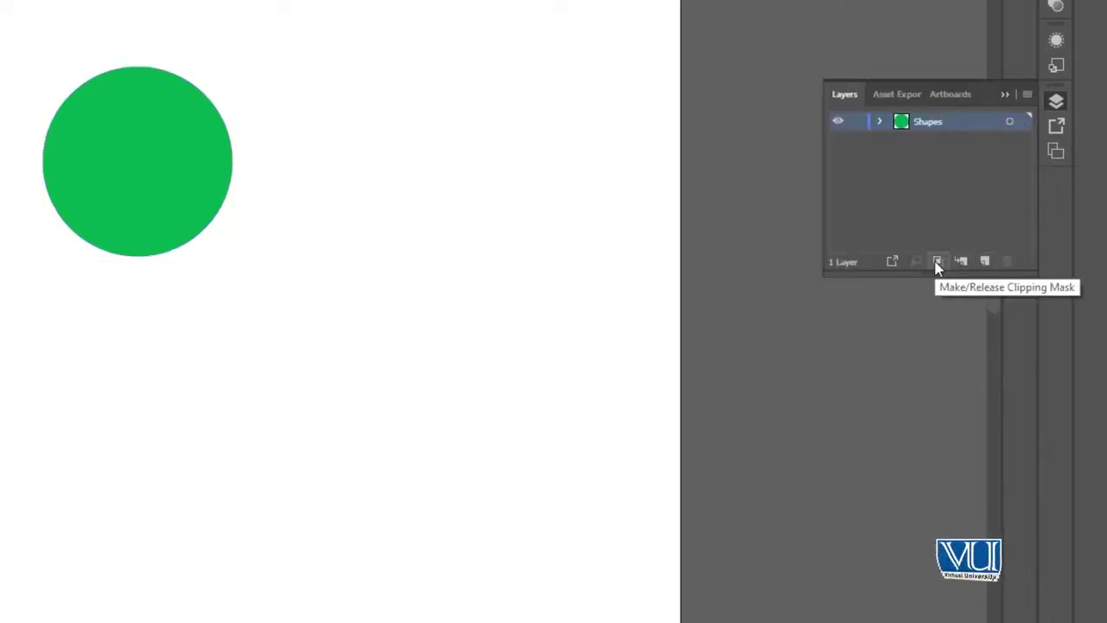
- Draw a dark blue square above the green circle with the Rectangle tool
click(173, 129)
drag(209, 100, 234, 121)
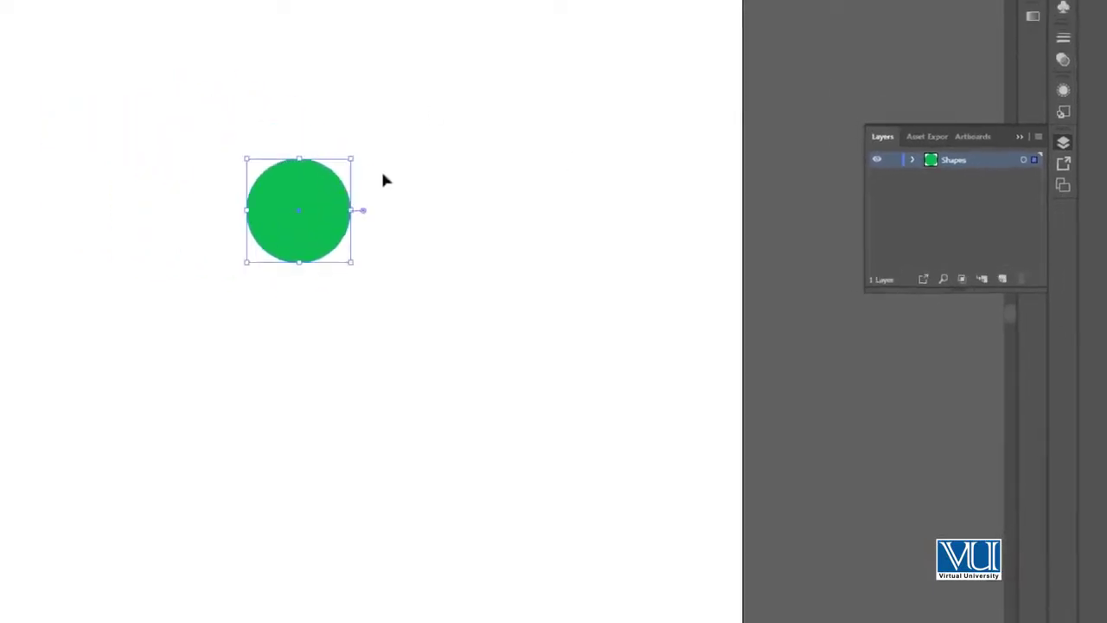
click(22, 170)
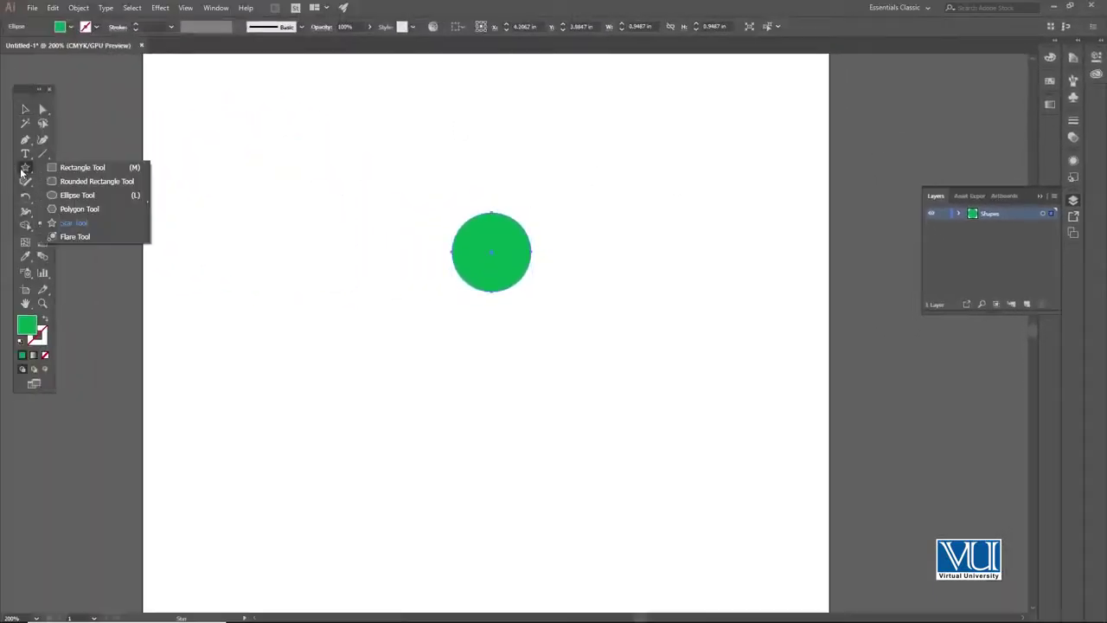
click(69, 169)
click(27, 173)
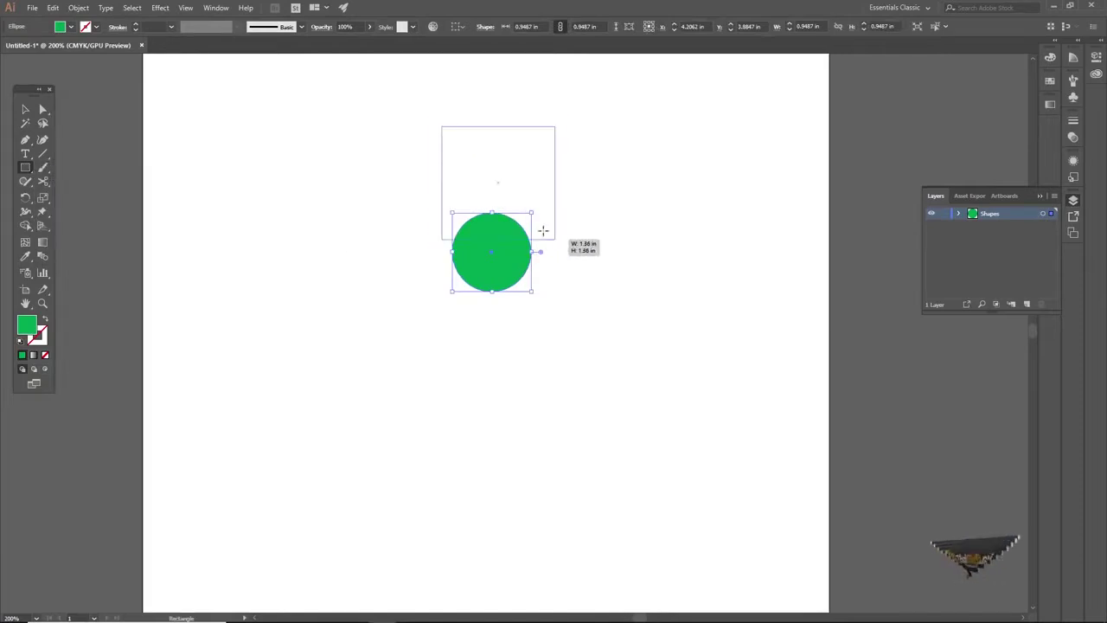
drag(445, 139, 538, 232)
key(v)
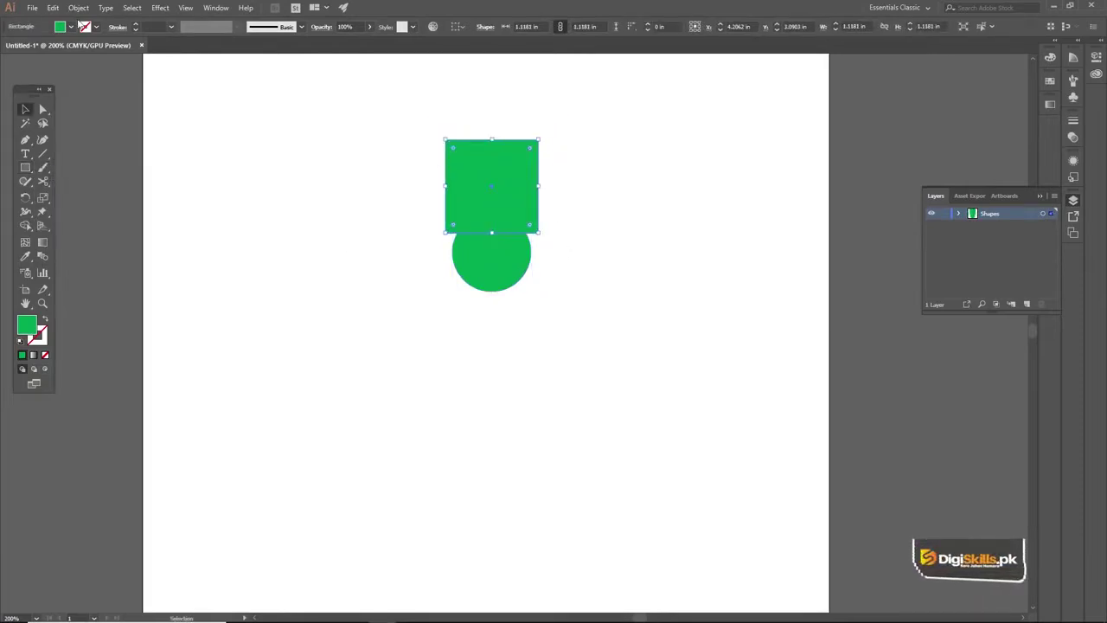
click(70, 27)
click(72, 46)
key(Escape)
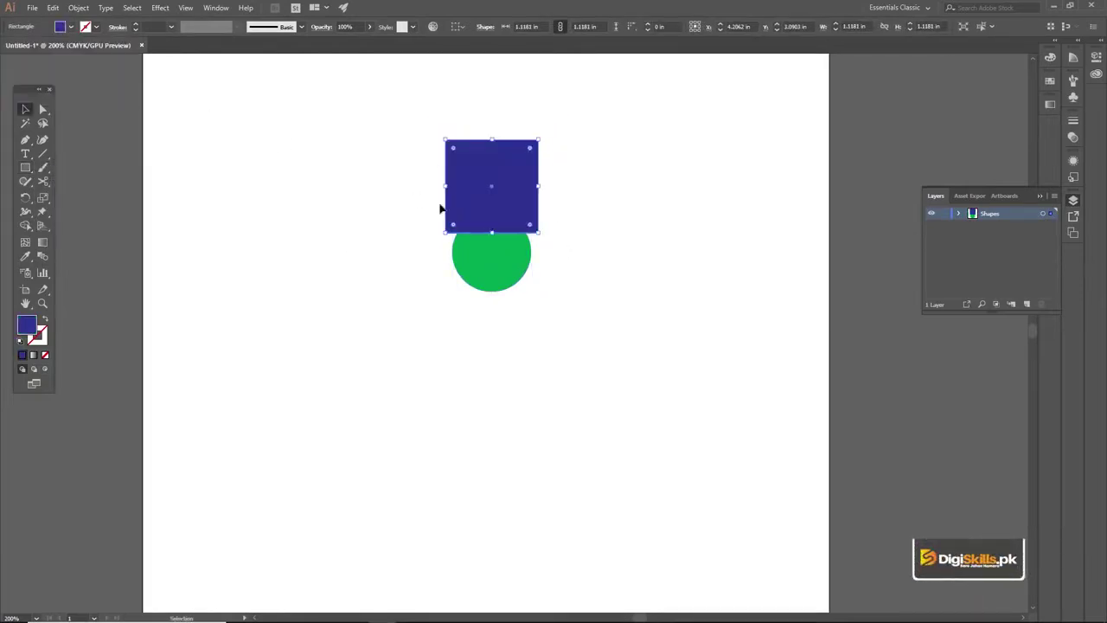
- Add a magenta copy of the square overlapping the circle's lower right
drag(488, 189, 530, 303)
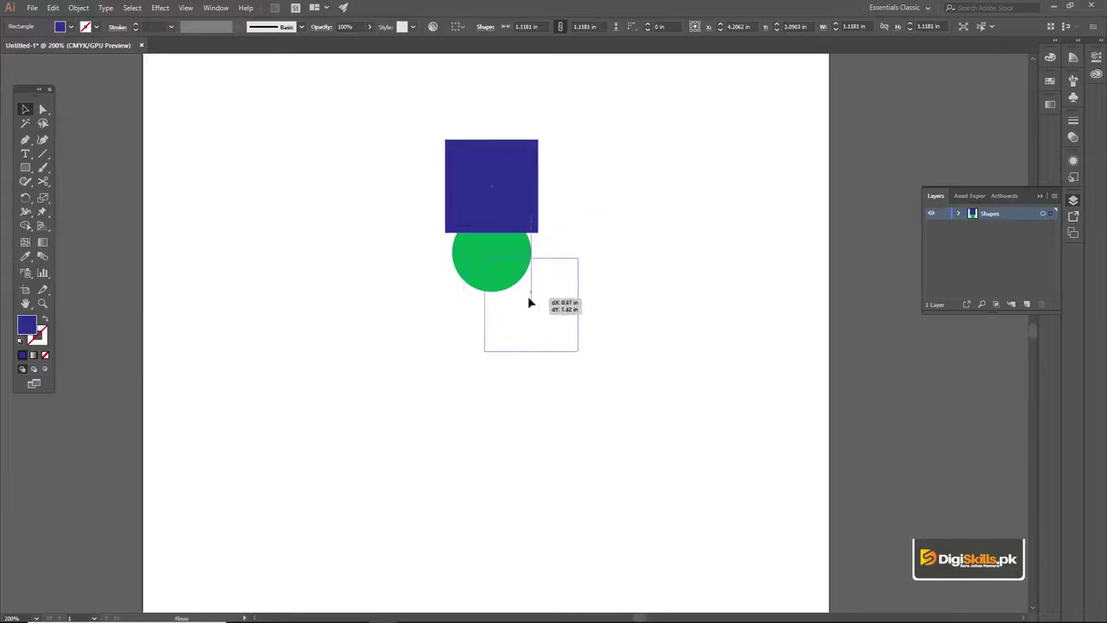
key(ctrl+z)
alt+drag(491, 186, 522, 301)
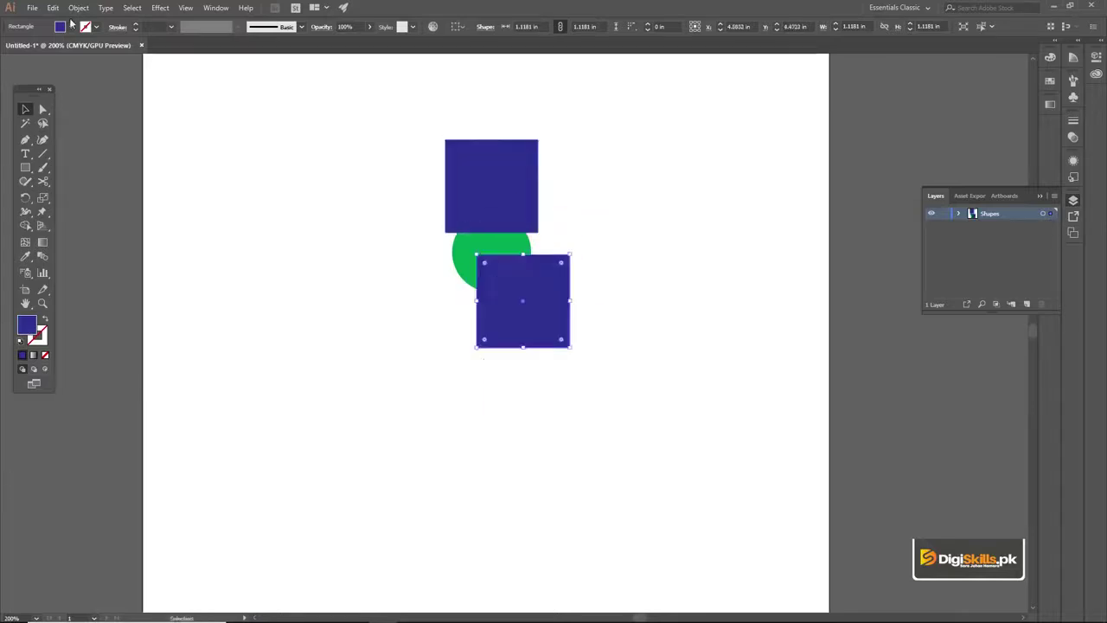
click(71, 27)
click(80, 47)
key(Escape)
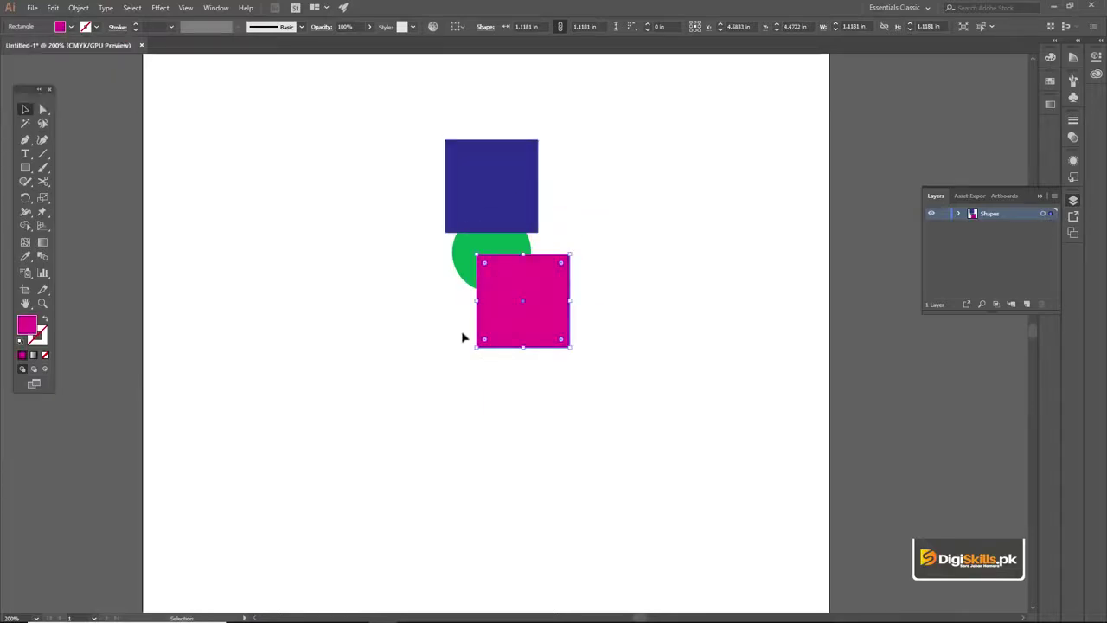
- Add brown and greyish-mauve copies of the green circle to its lower left
double_click(465, 253)
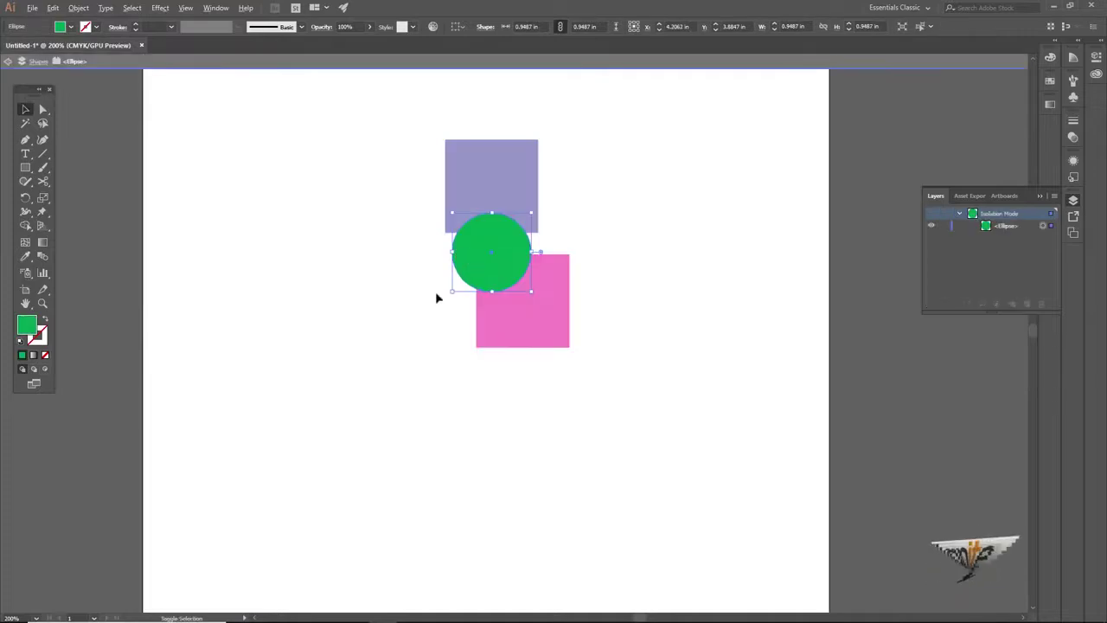
key(Escape)
drag(468, 254, 447, 333)
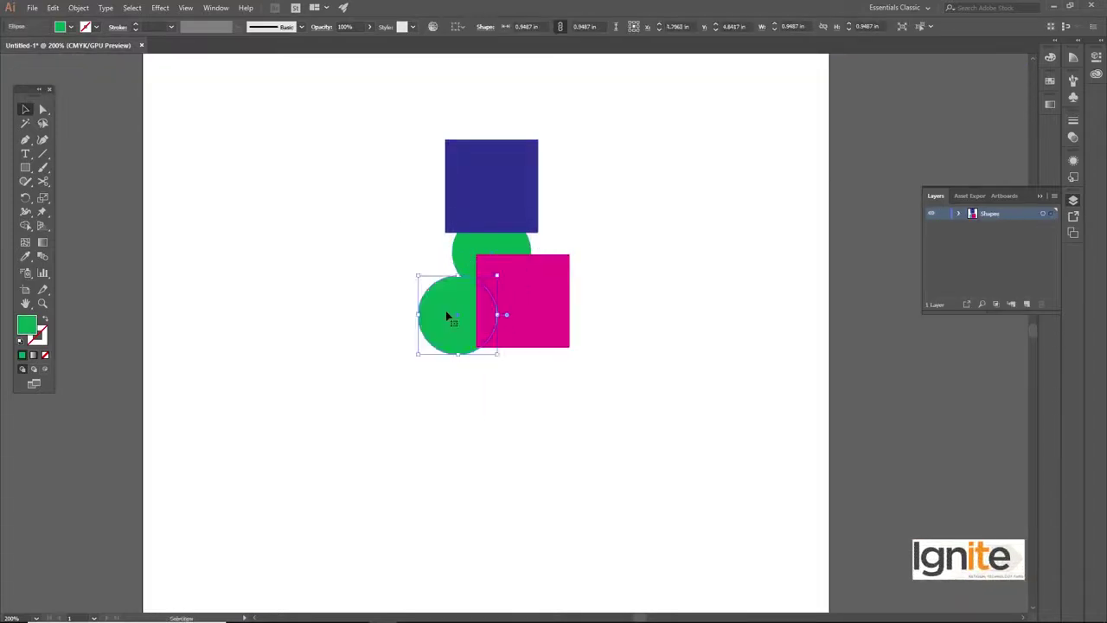
click(72, 28)
click(346, 223)
drag(410, 230, 414, 251)
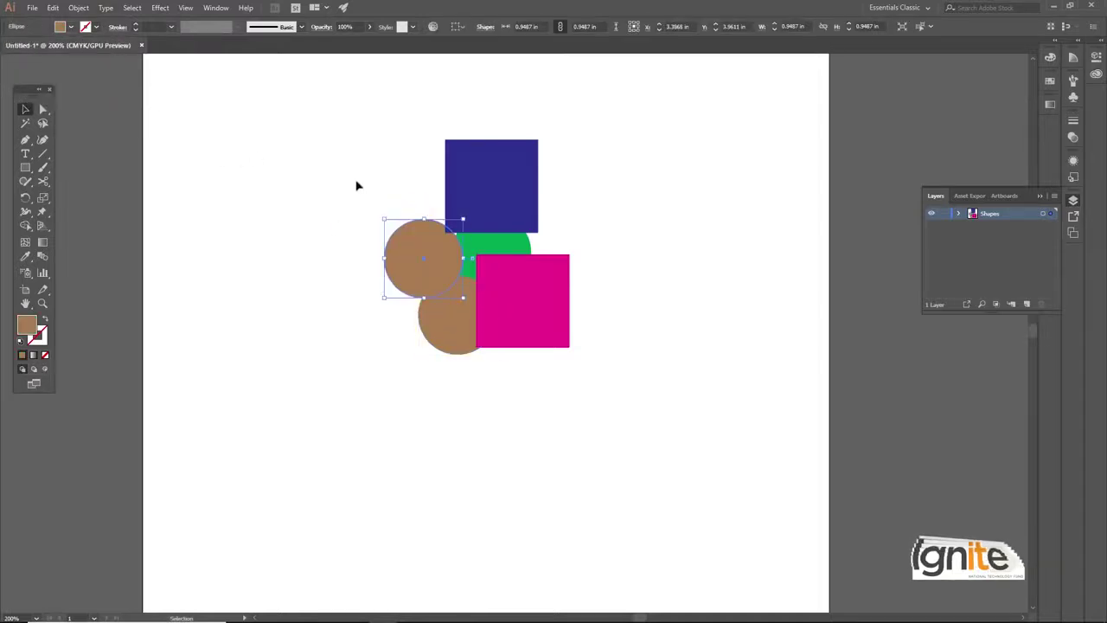
click(72, 35)
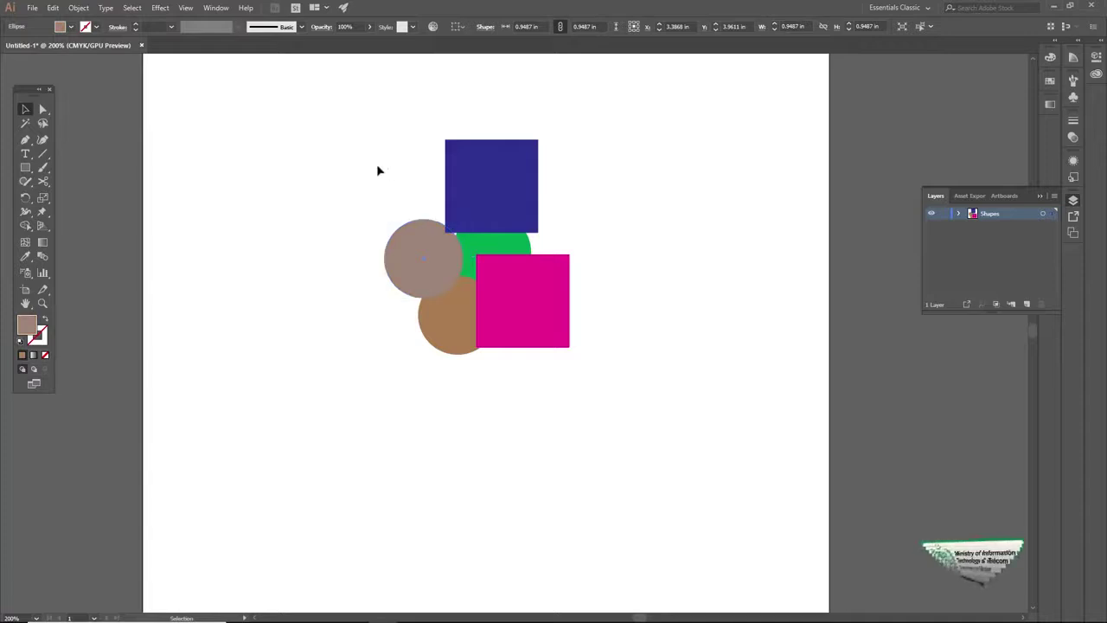
- Add a red copy of the blue square at its upper left and nudge it into place
click(500, 182)
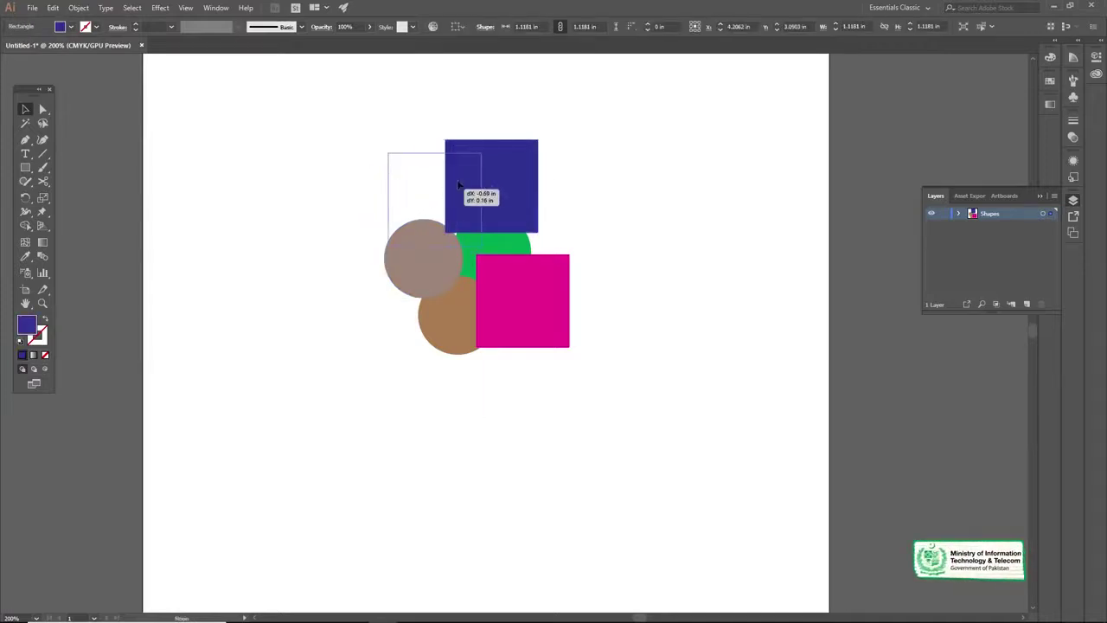
drag(490, 175, 416, 202)
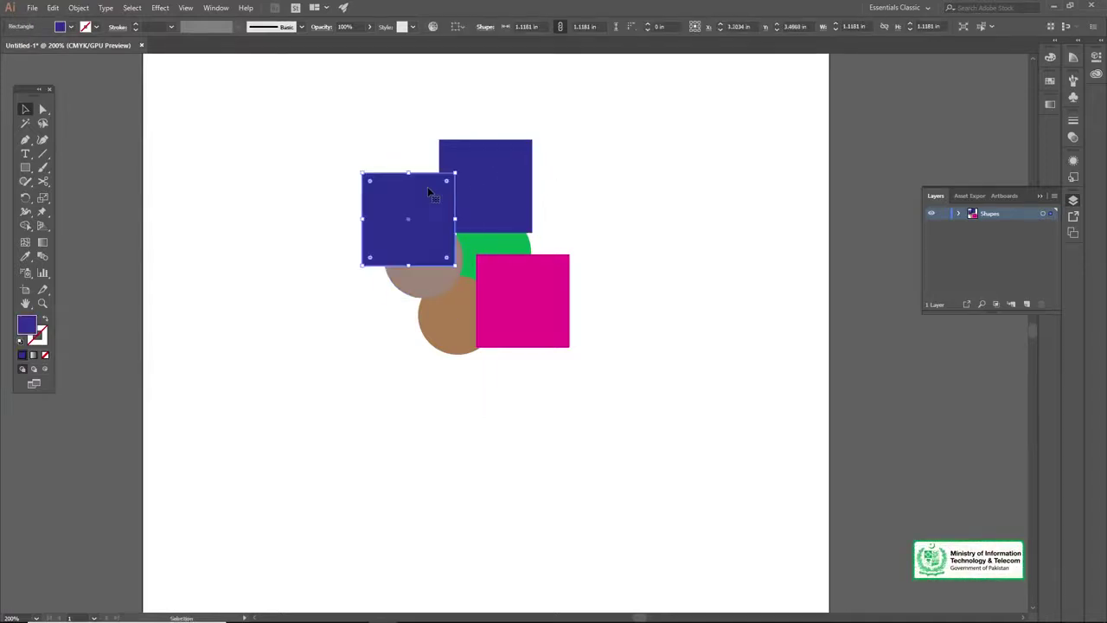
click(73, 28)
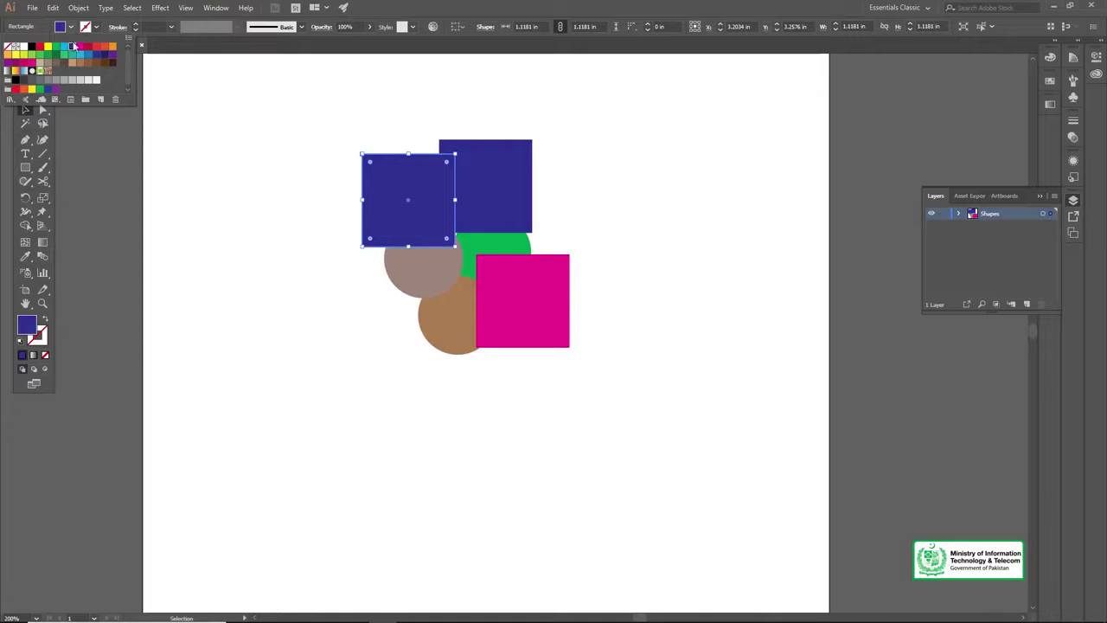
click(88, 48)
mouse_move(542, 335)
mouse_down()
mouse_move(566, 177)
mouse_move(585, 136)
mouse_up()
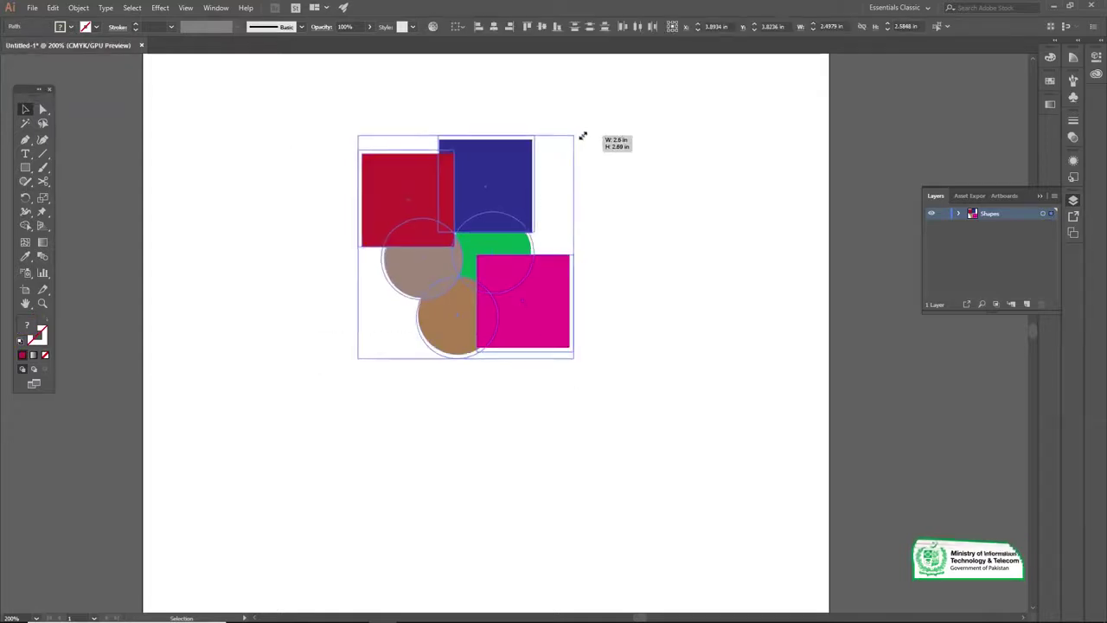
click(484, 104)
drag(410, 170, 419, 162)
- Draw a red circle and enlarge it over the cluster so it covers most of the shapes, then select everything
click(309, 104)
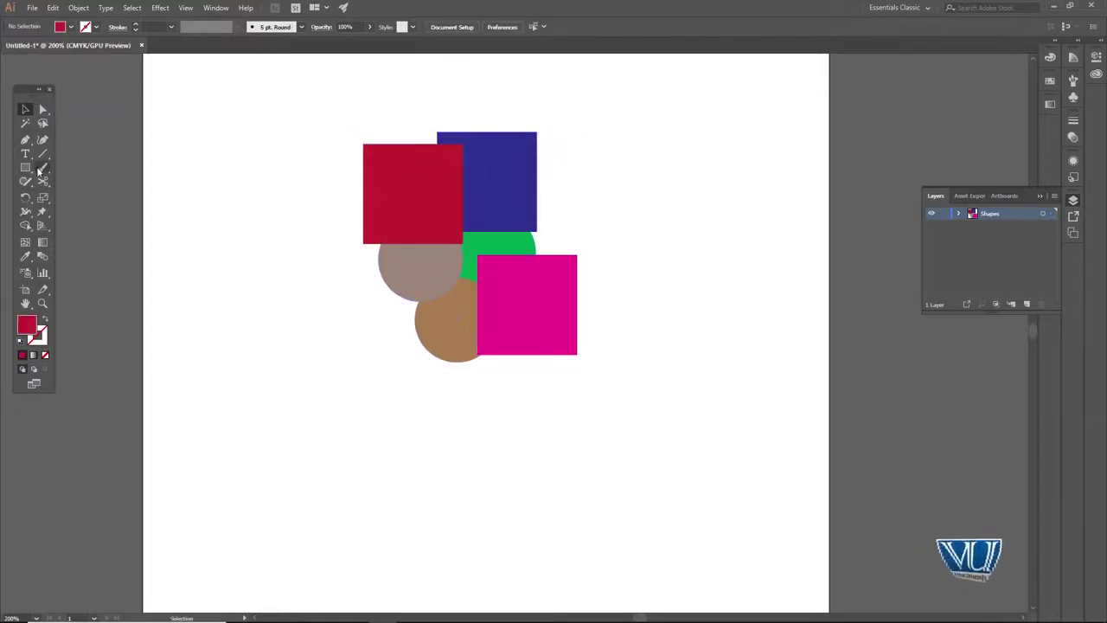
drag(31, 172, 87, 194)
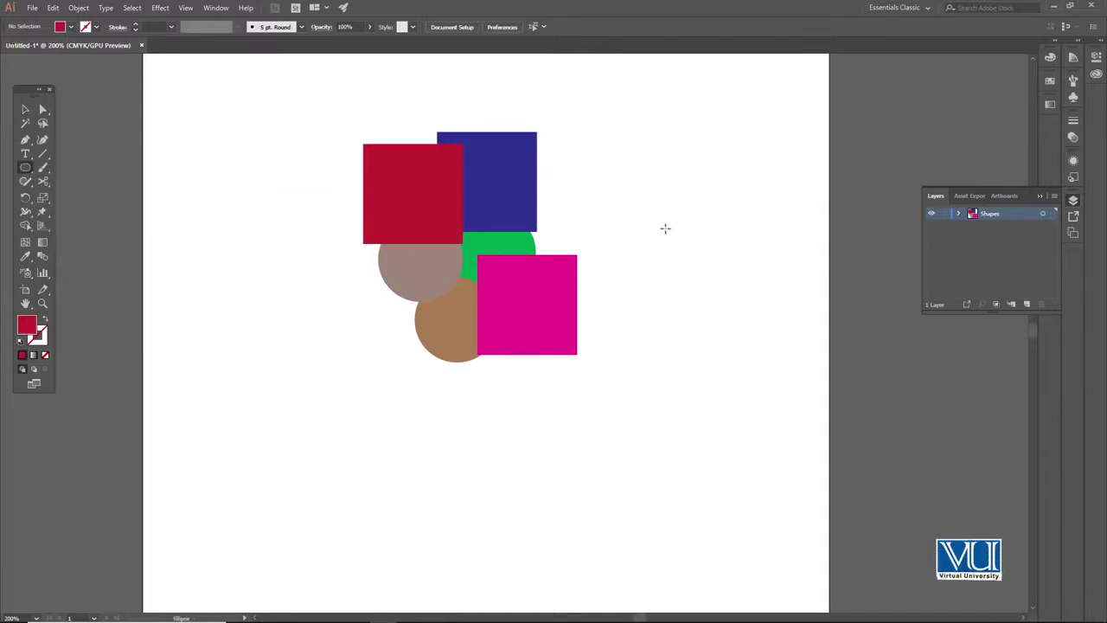
drag(721, 308, 721, 309)
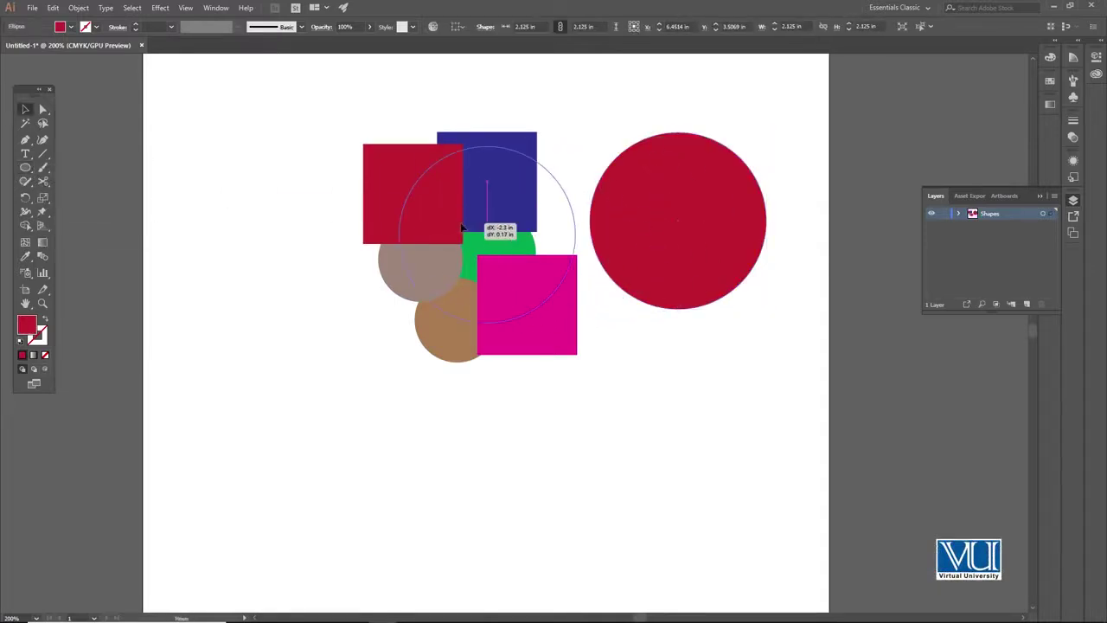
drag(452, 231, 451, 232)
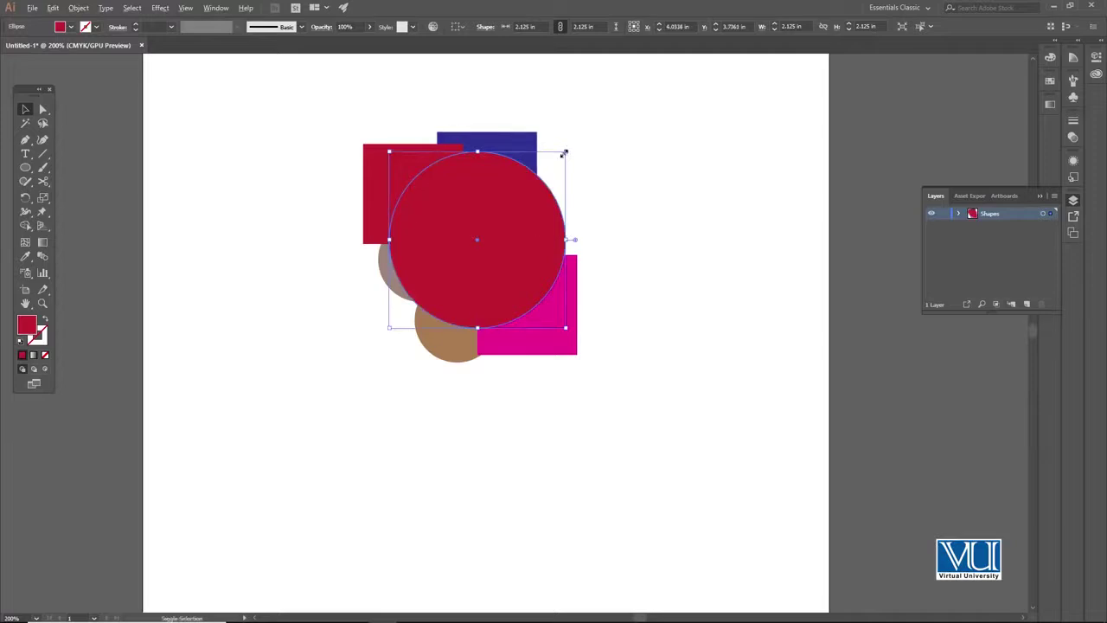
drag(579, 138, 592, 131)
key(ctrl+a)
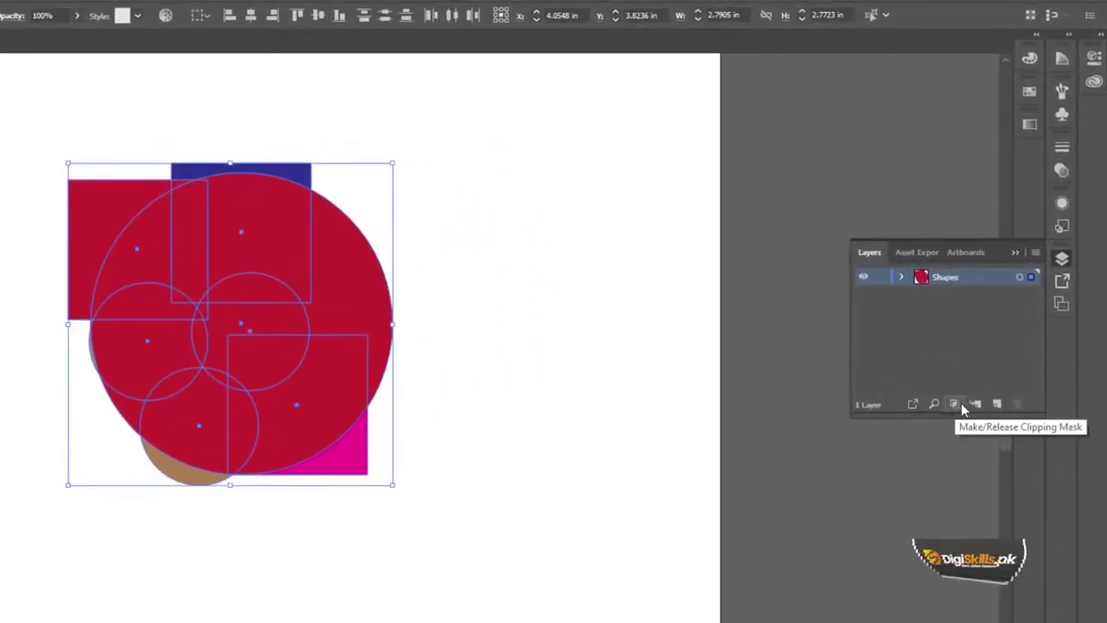
- Clip all the coloured shapes to the big circle with a clipping mask
click(955, 405)
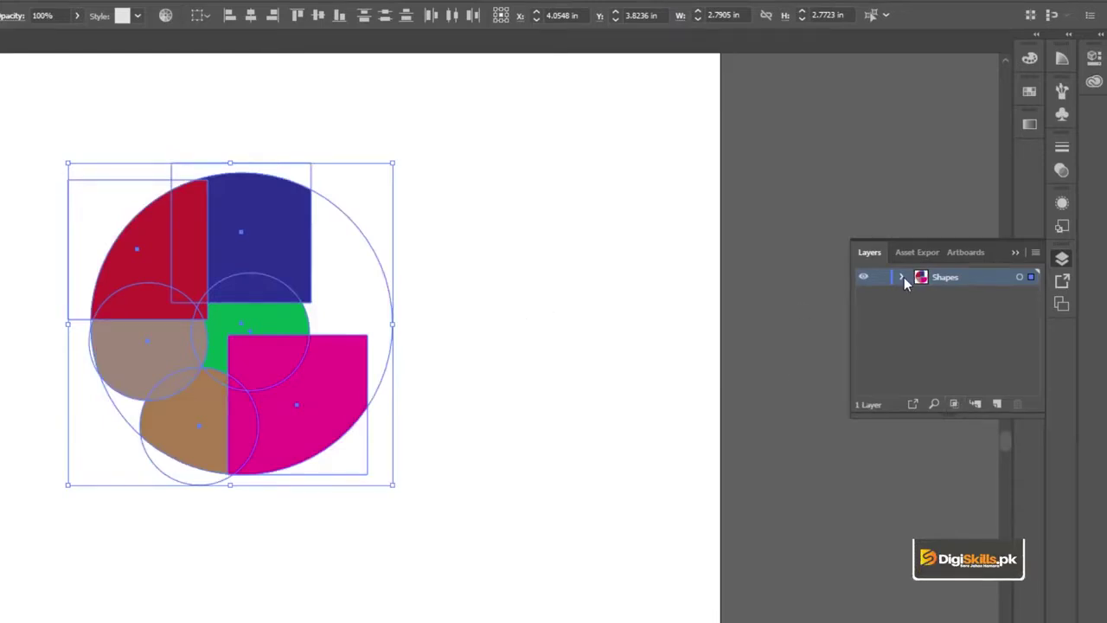
drag(284, 197, 320, 197)
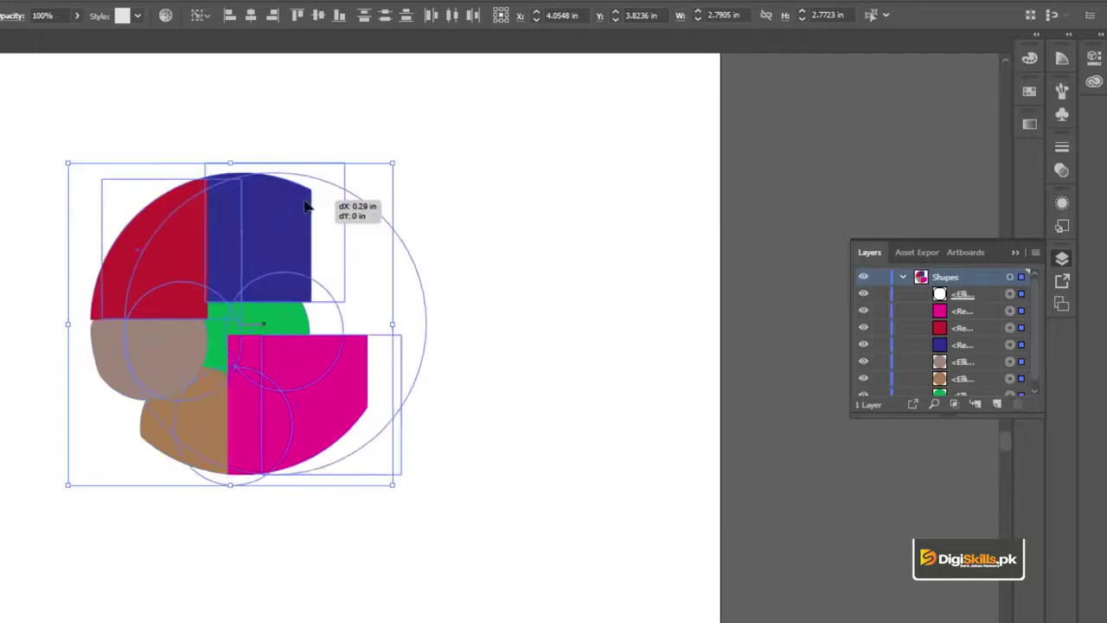
key(ctrl+z)
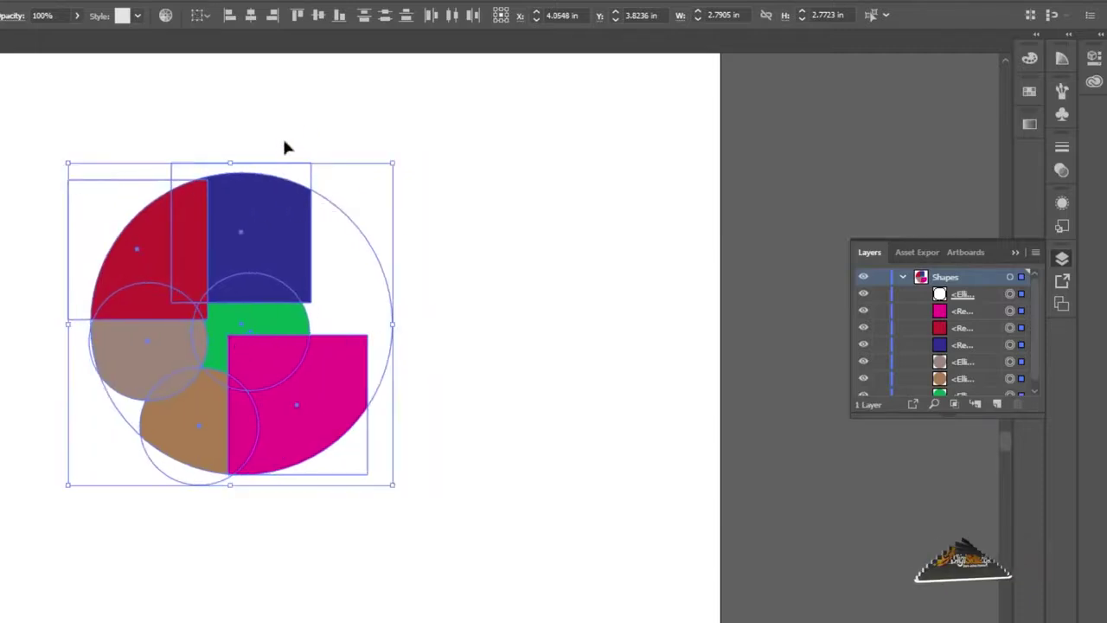
click(469, 182)
- Resize the blue square inside the mask to about 1.15–1.2 in and move the red square toward it
mouse_move(264, 269)
mouse_down()
mouse_move(340, 327)
mouse_move(361, 323)
mouse_move(317, 257)
mouse_move(285, 262)
mouse_move(303, 262)
mouse_move(324, 305)
mouse_up()
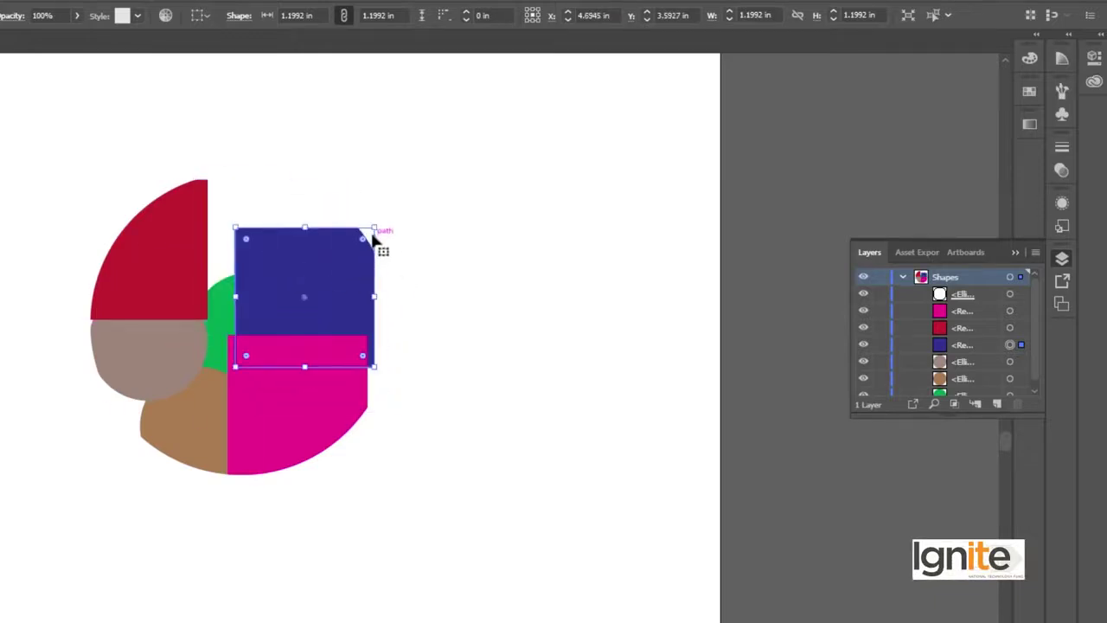
mouse_move(370, 232)
mouse_down()
mouse_move(345, 259)
mouse_move(278, 262)
mouse_up()
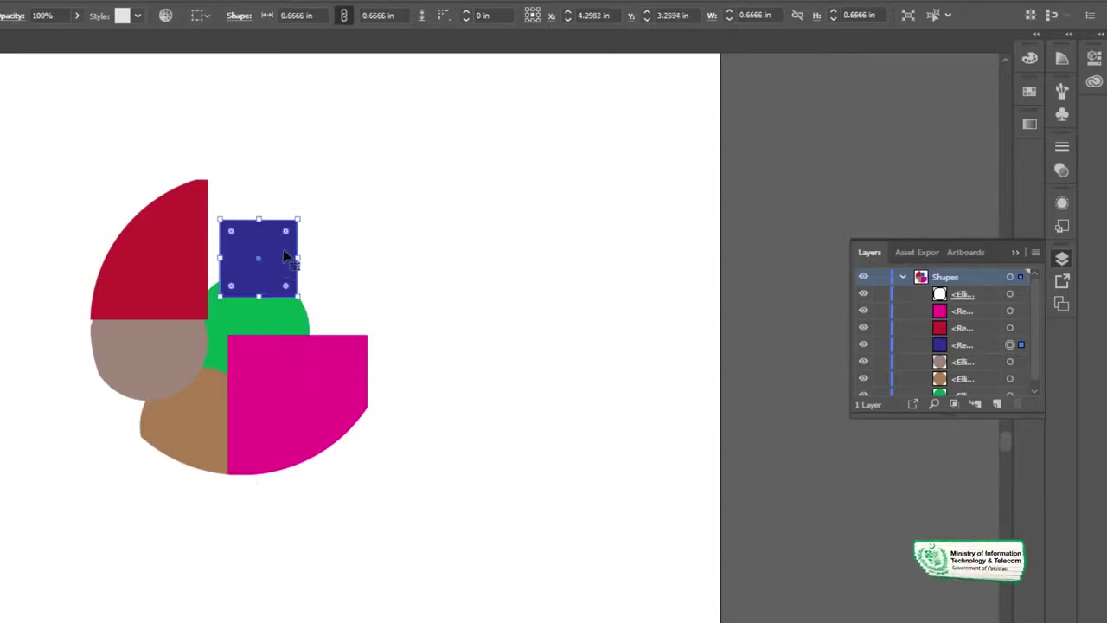
key(a)
drag(325, 210, 292, 215)
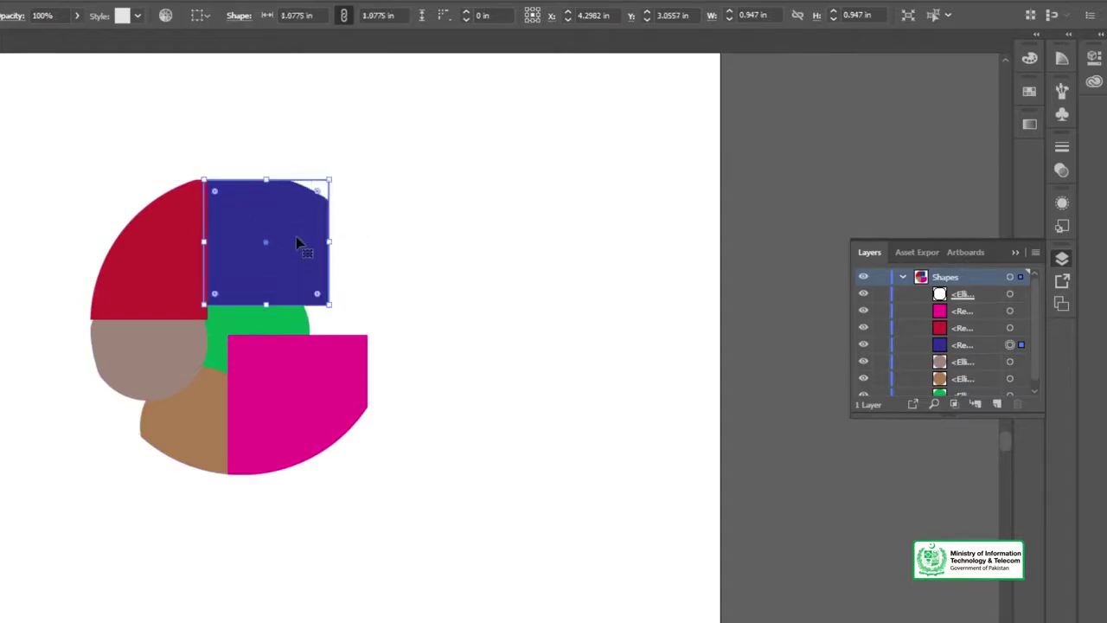
drag(328, 242, 299, 235)
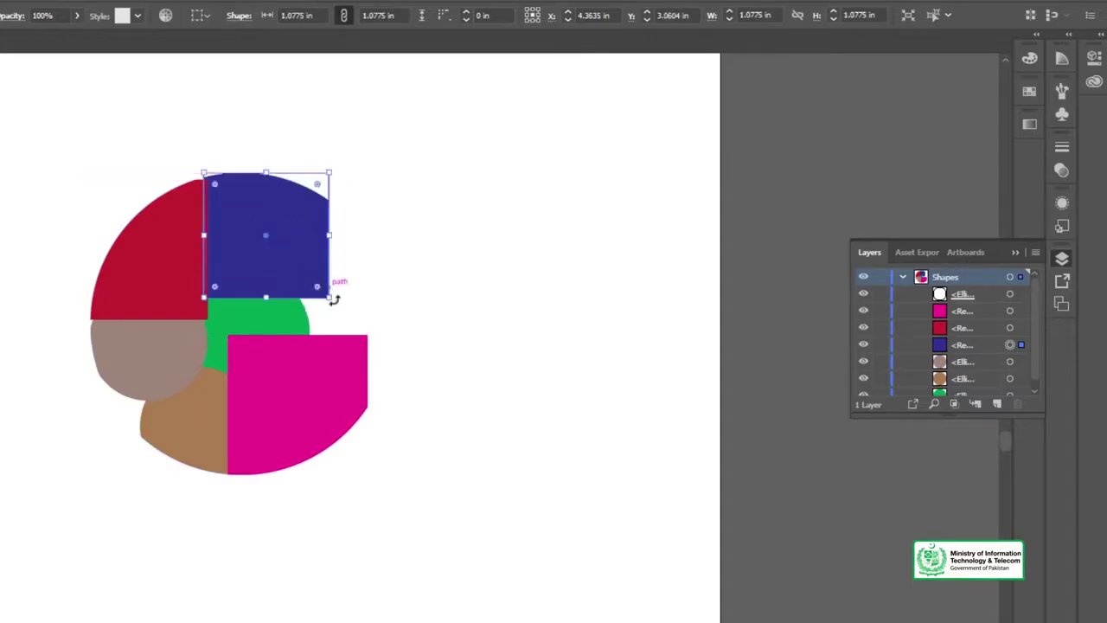
drag(333, 300, 344, 300)
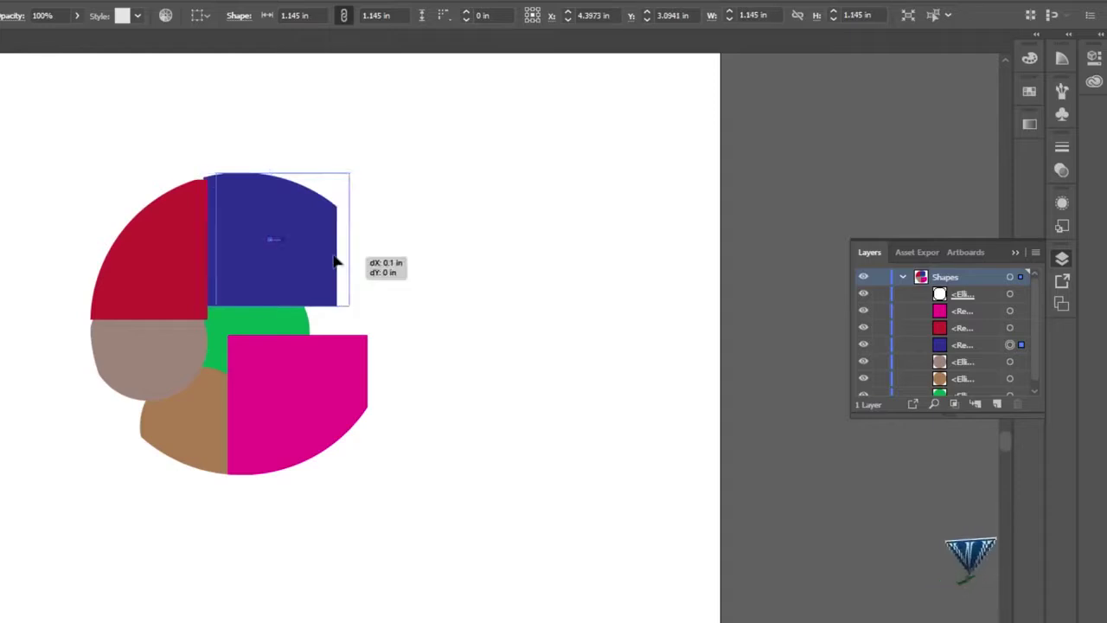
drag(336, 262, 337, 262)
drag(177, 248, 209, 285)
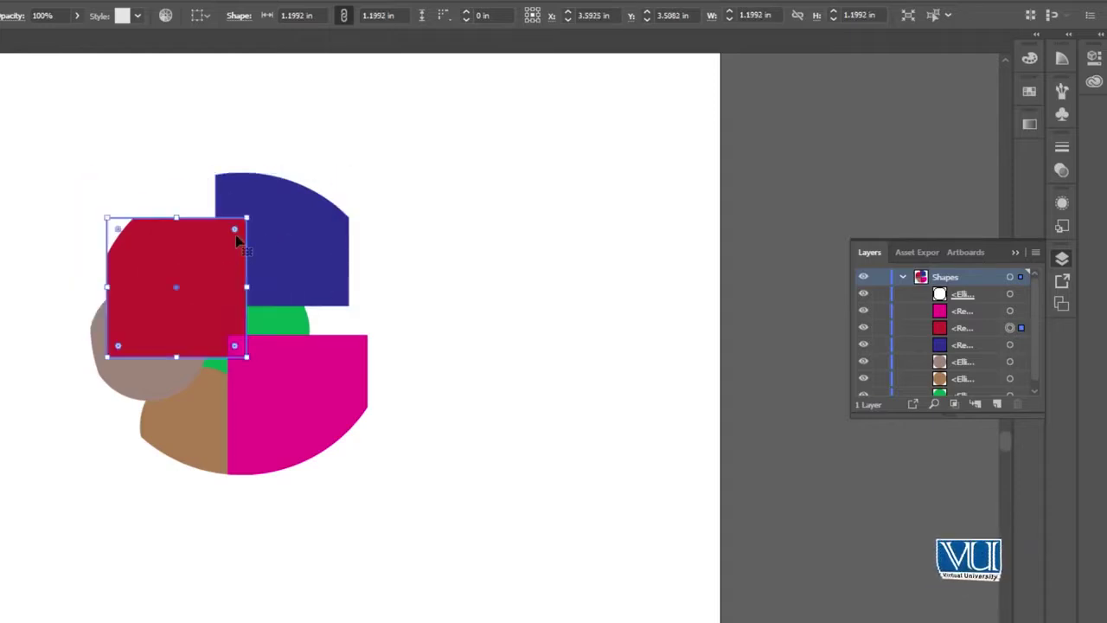
- Resize and reposition the red square, grey circle and magenta square inside the mask
drag(214, 234, 193, 220)
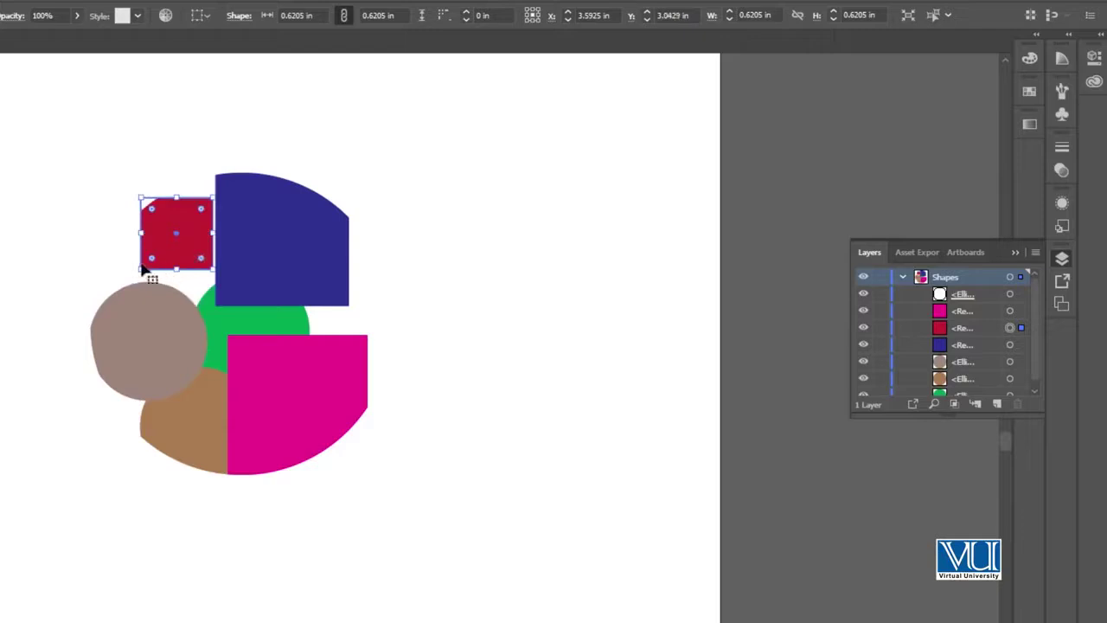
drag(110, 290, 121, 287)
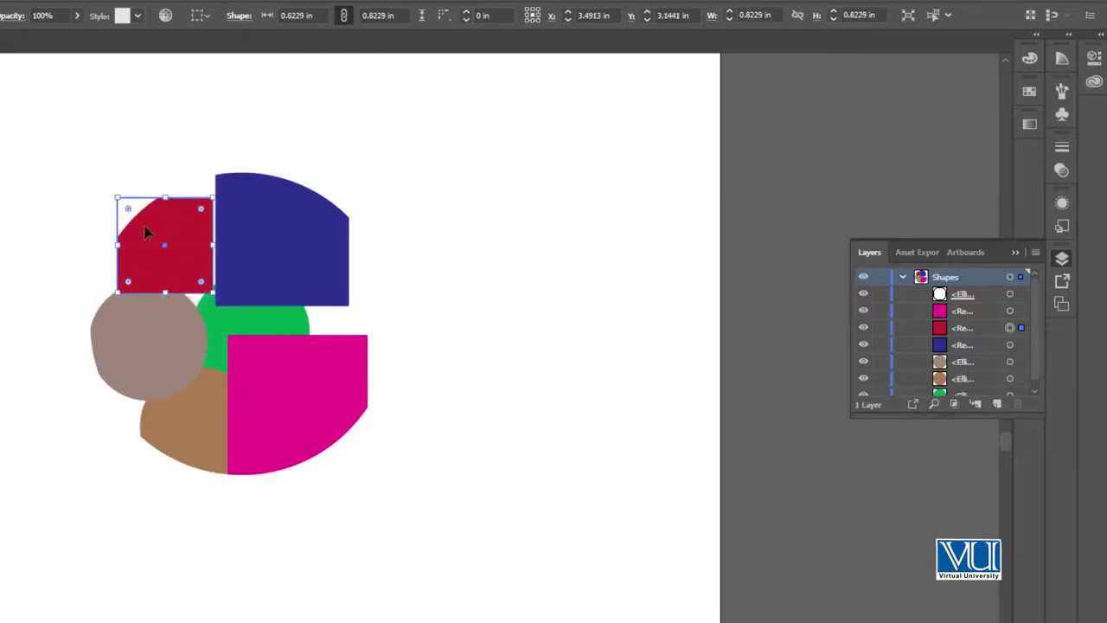
drag(145, 232, 149, 224)
click(152, 334)
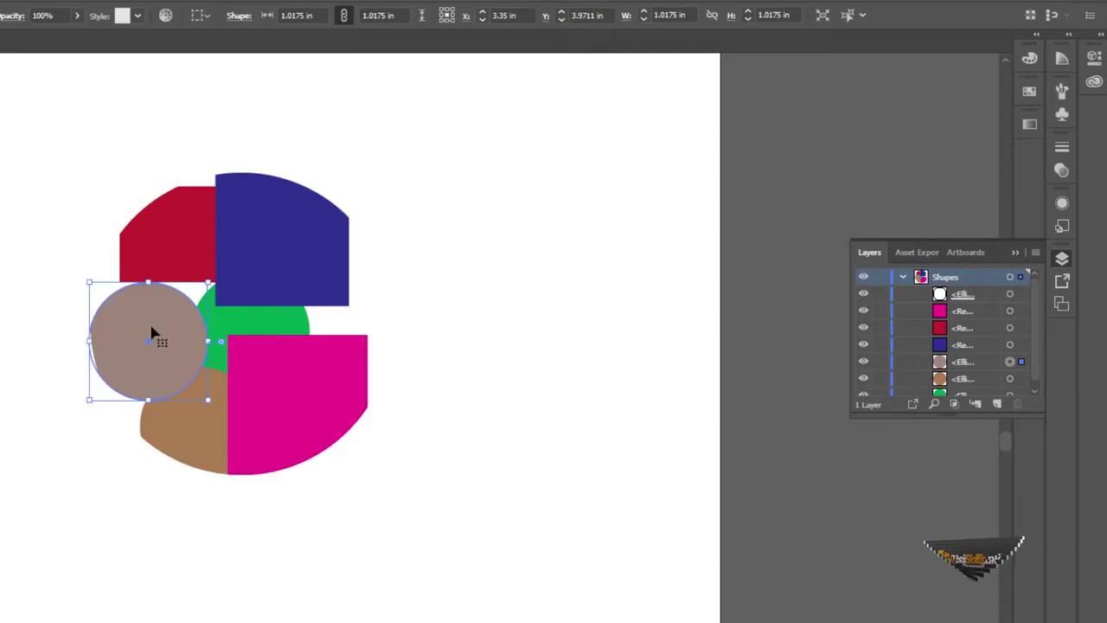
drag(217, 278, 228, 276)
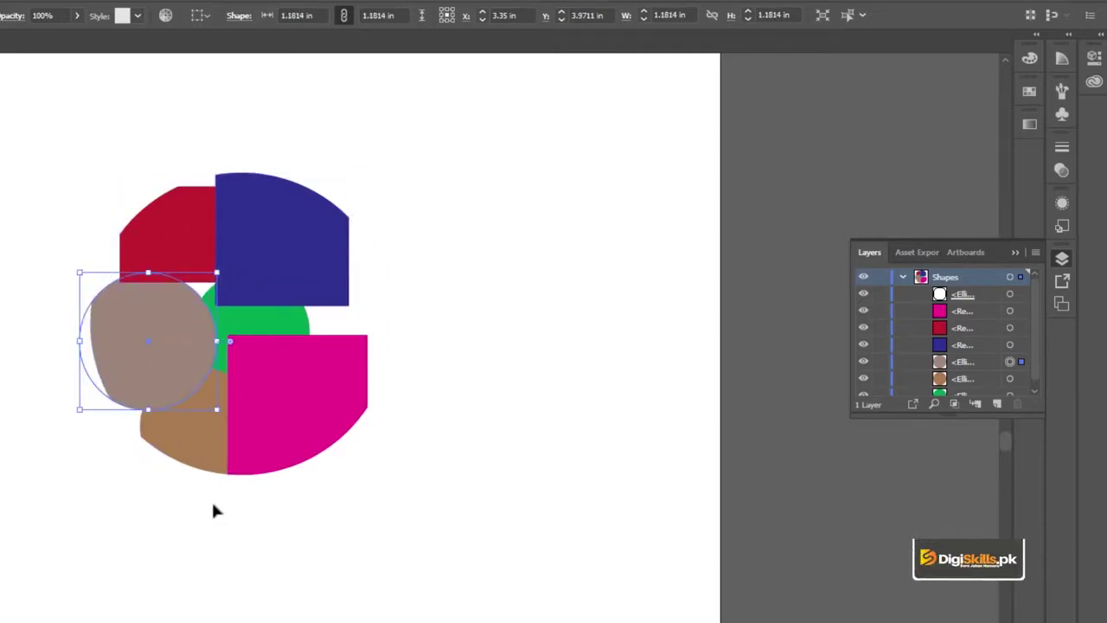
click(278, 400)
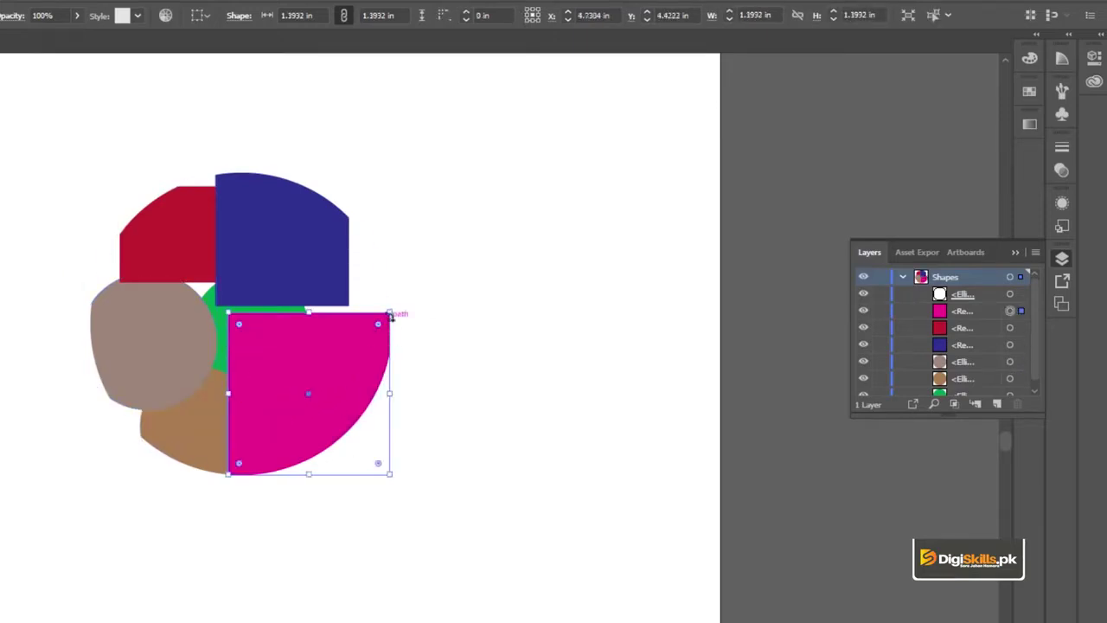
mouse_move(394, 316)
mouse_down()
mouse_move(345, 352)
mouse_move(325, 387)
mouse_up()
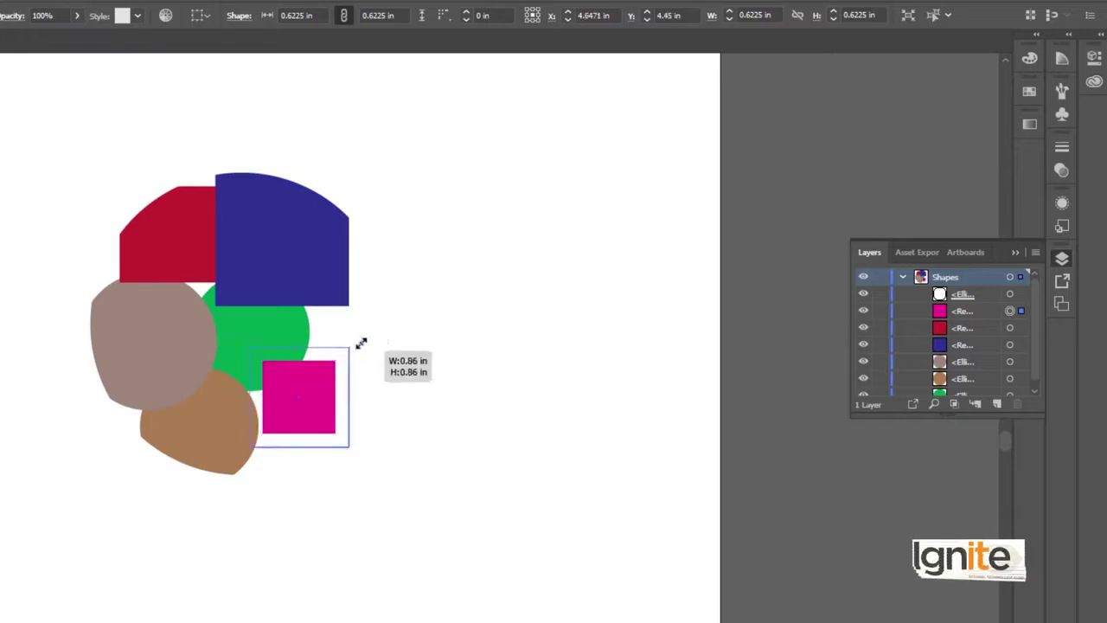
drag(361, 343, 374, 328)
- Nudge the brown circle up, then select and delete all the shapes
click(219, 424)
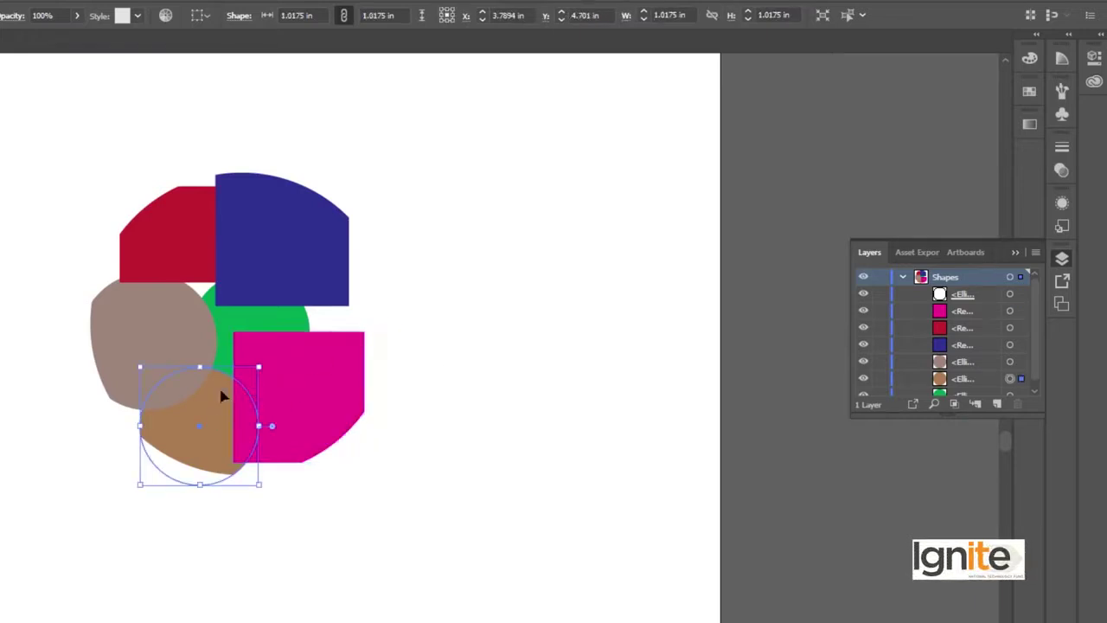
drag(212, 422, 214, 411)
mouse_move(55, 169)
mouse_down()
mouse_move(416, 596)
mouse_move(438, 431)
mouse_up()
key(Delete)
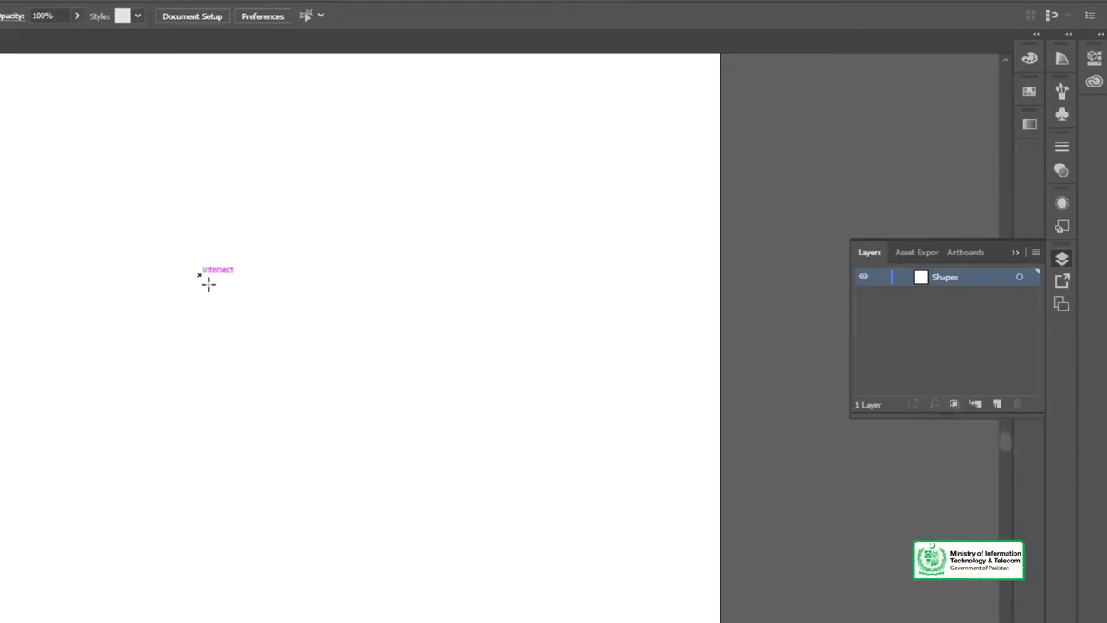
- Draw a brown circle about 1.56 in across and target its ellipse row on the Shapes layer
drag(209, 283, 299, 374)
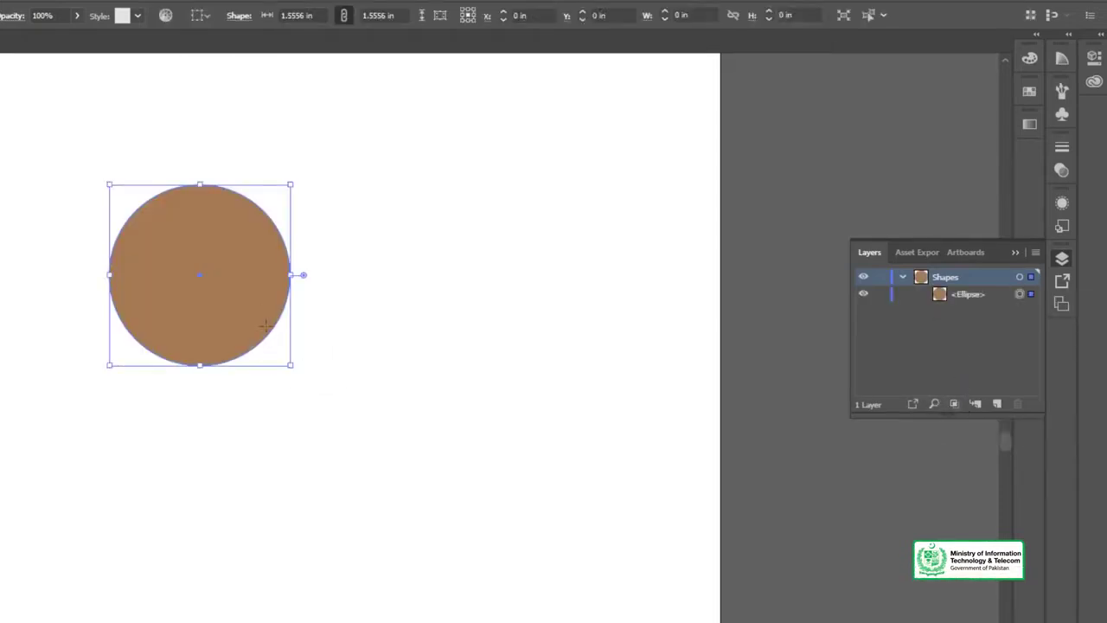
click(935, 405)
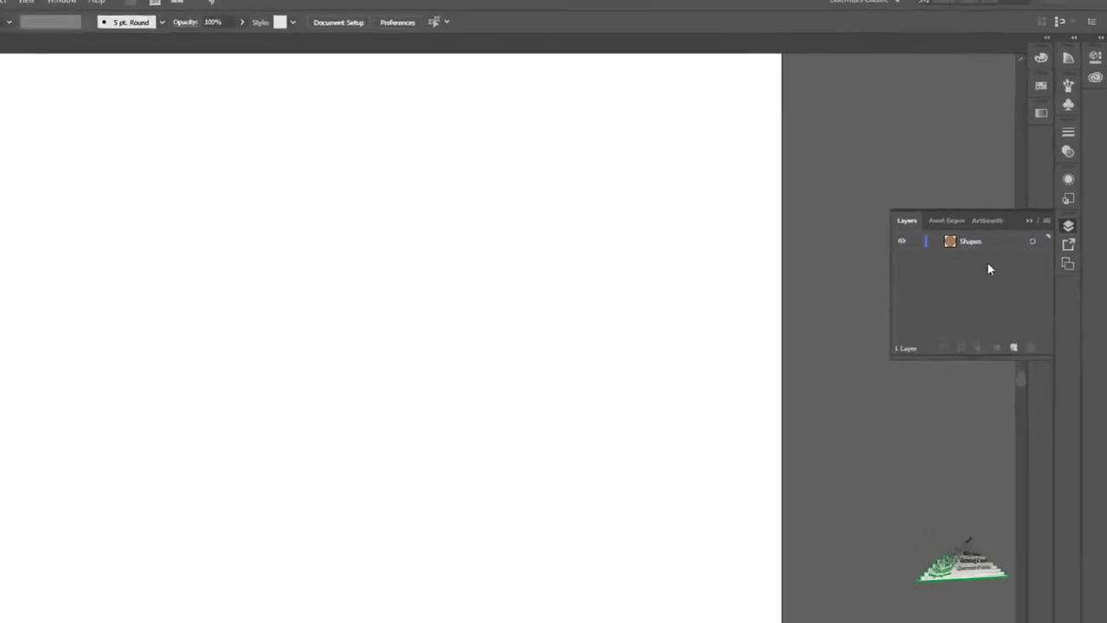